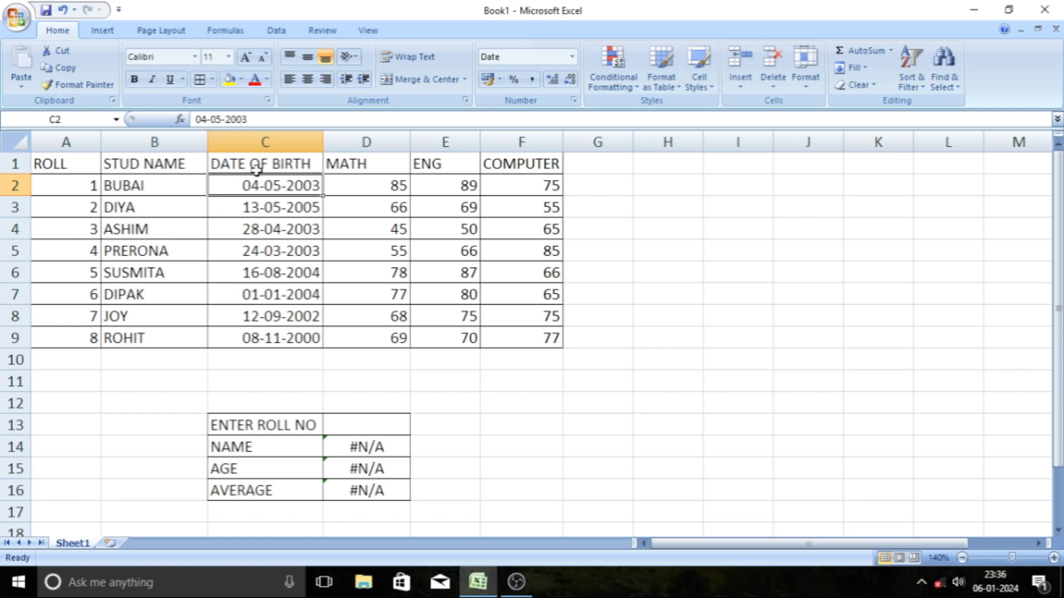
Examine the column headings of the student table, from roll number and name to date of birth and the three subjects
click(260, 164)
click(358, 165)
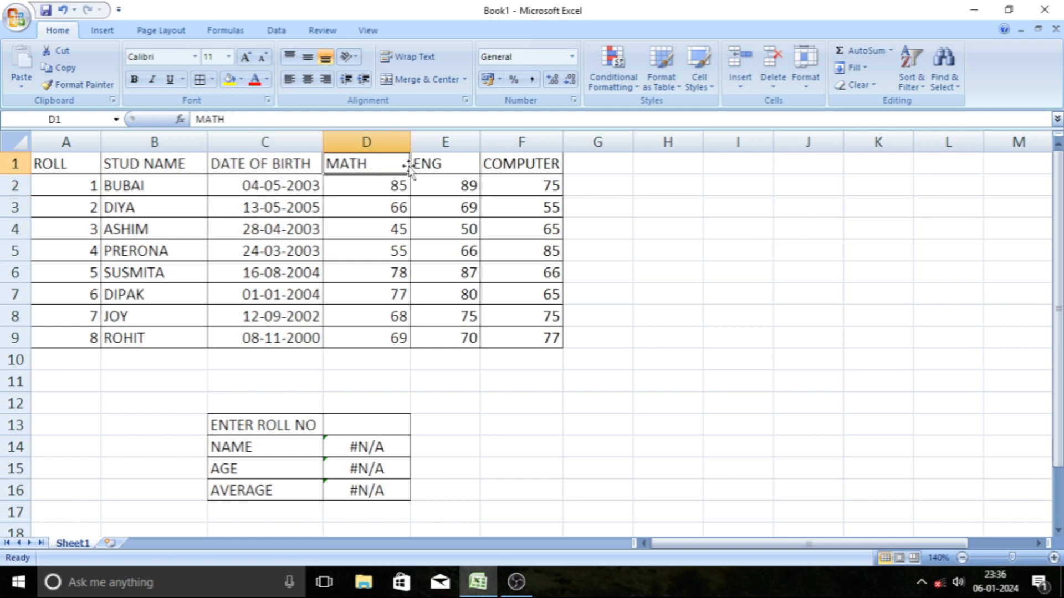
click(451, 164)
click(515, 164)
click(382, 166)
drag(382, 166, 518, 166)
click(296, 166)
click(169, 164)
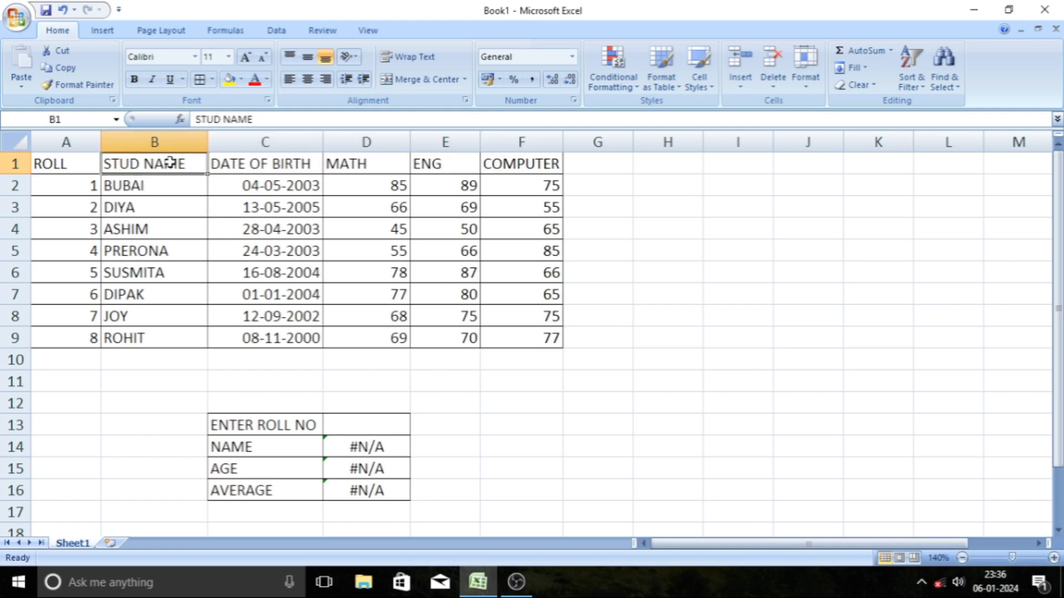
click(58, 157)
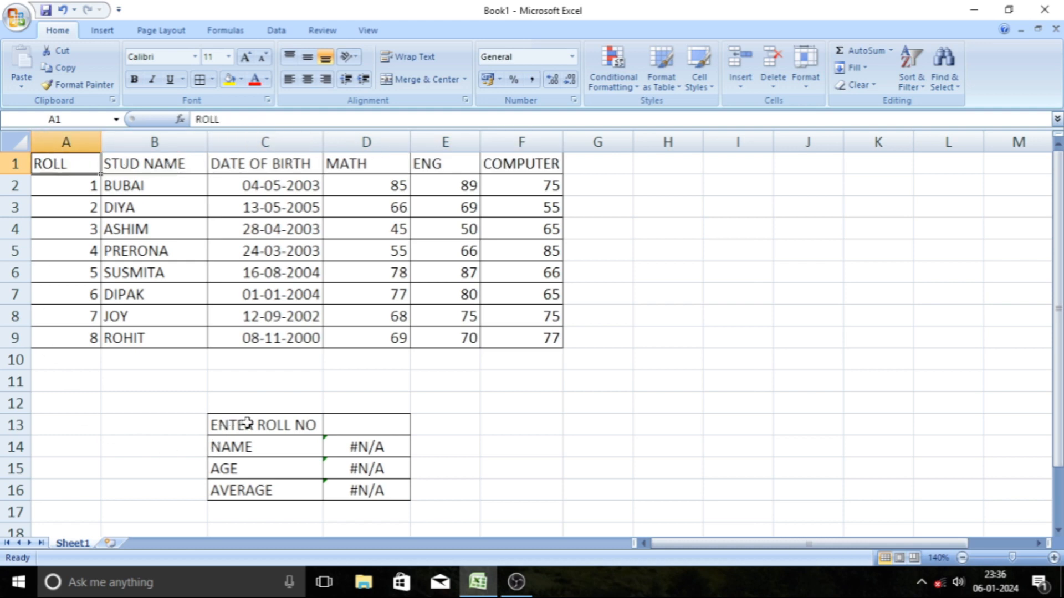
Test the lookup form by entering roll number 5 from the Roll column in cell D13
click(351, 426)
drag(78, 182, 72, 336)
click(370, 420)
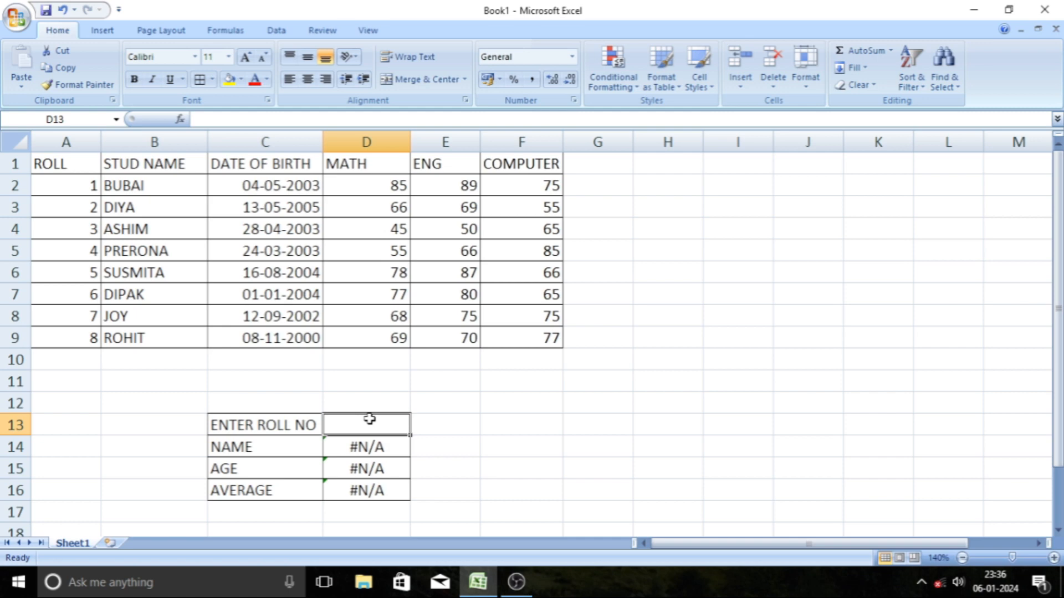
text(5)
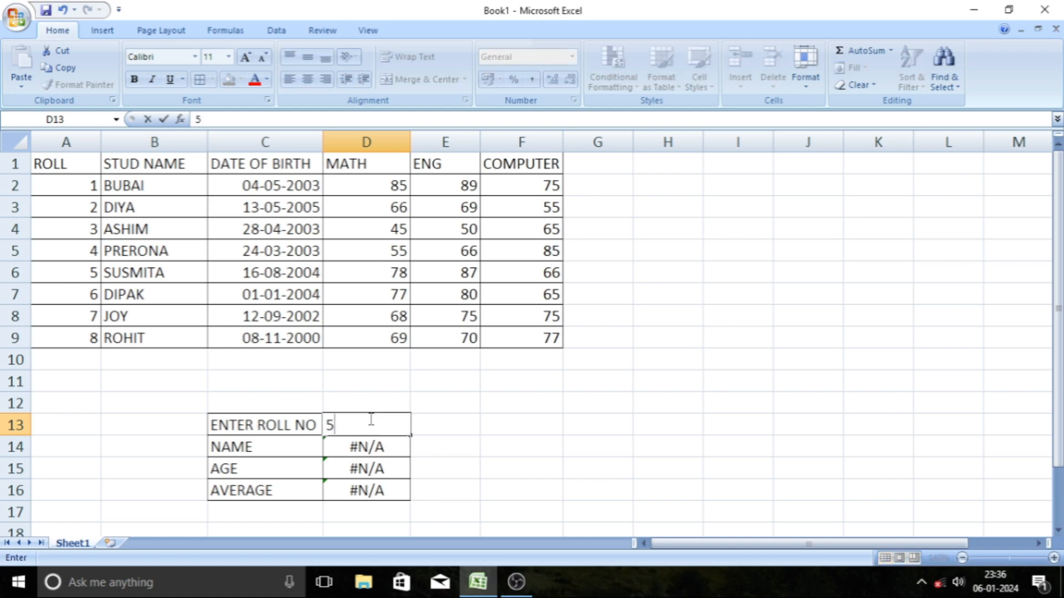
key(Return)
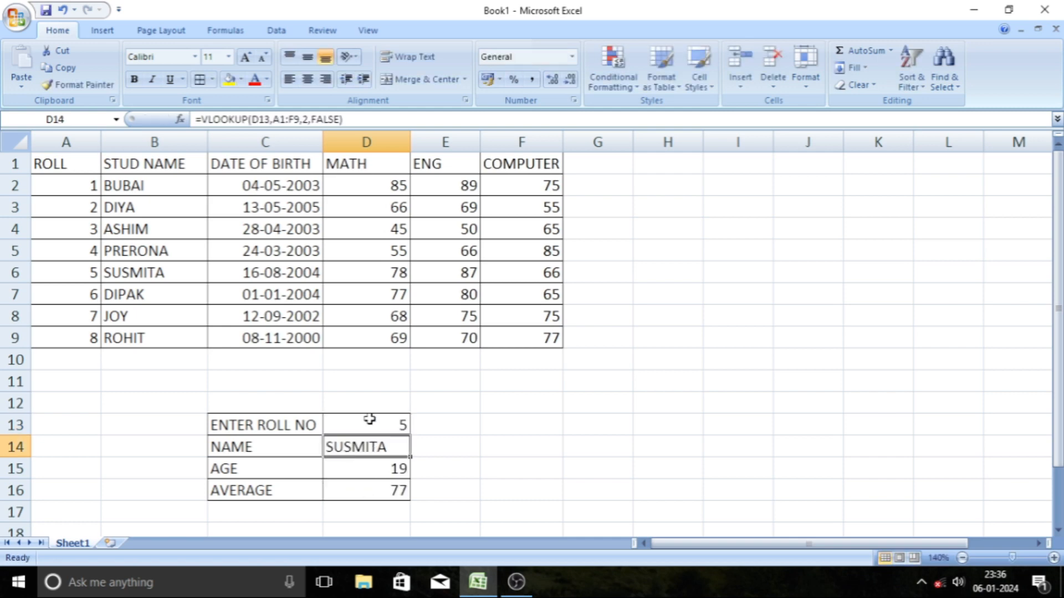
Compare the form's name, age and average cells with the table row for roll number 5
click(87, 276)
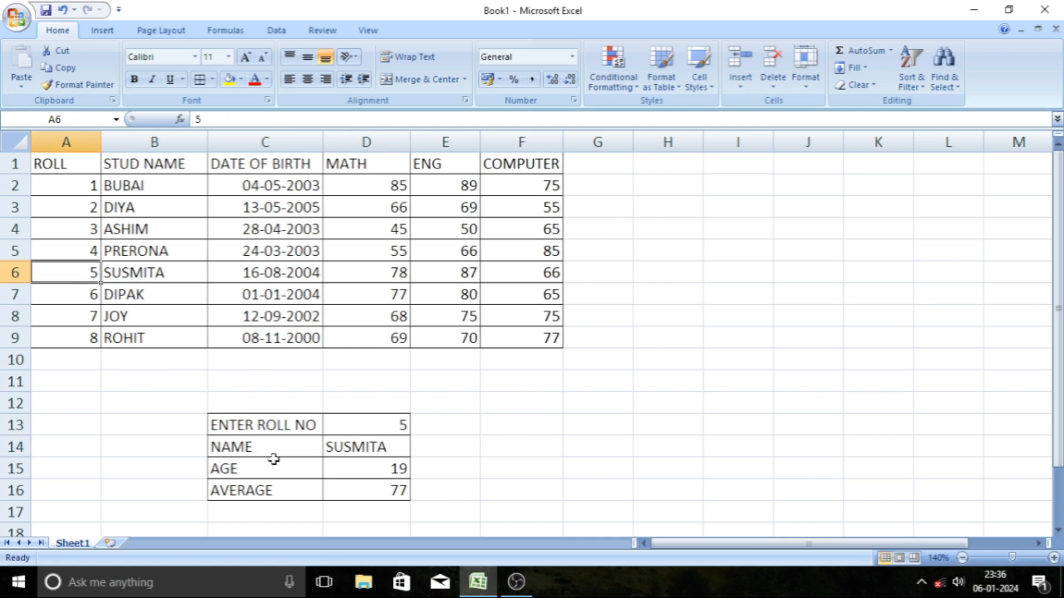
click(359, 452)
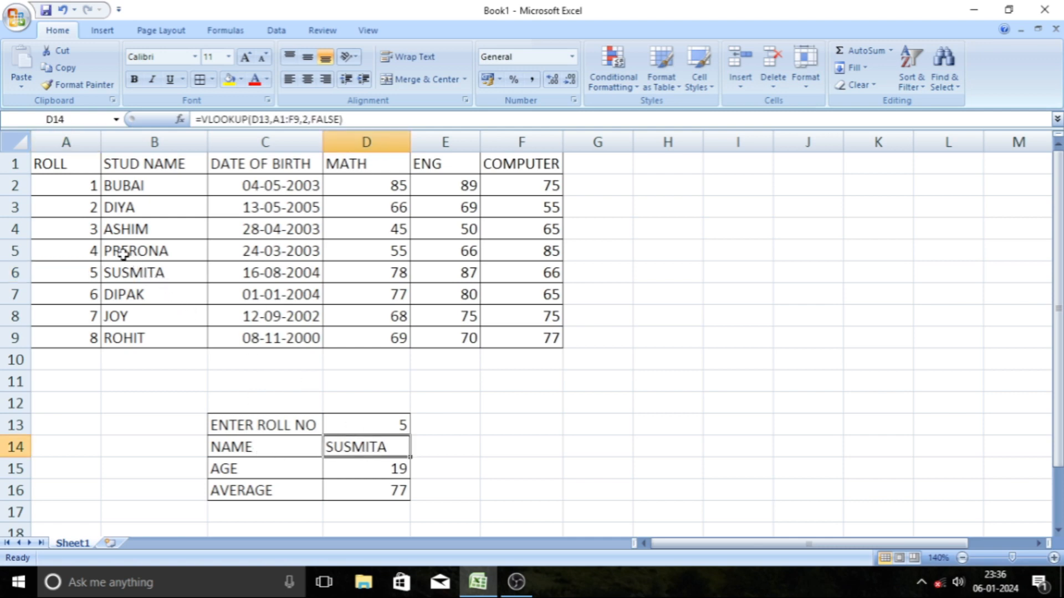
click(123, 273)
click(285, 277)
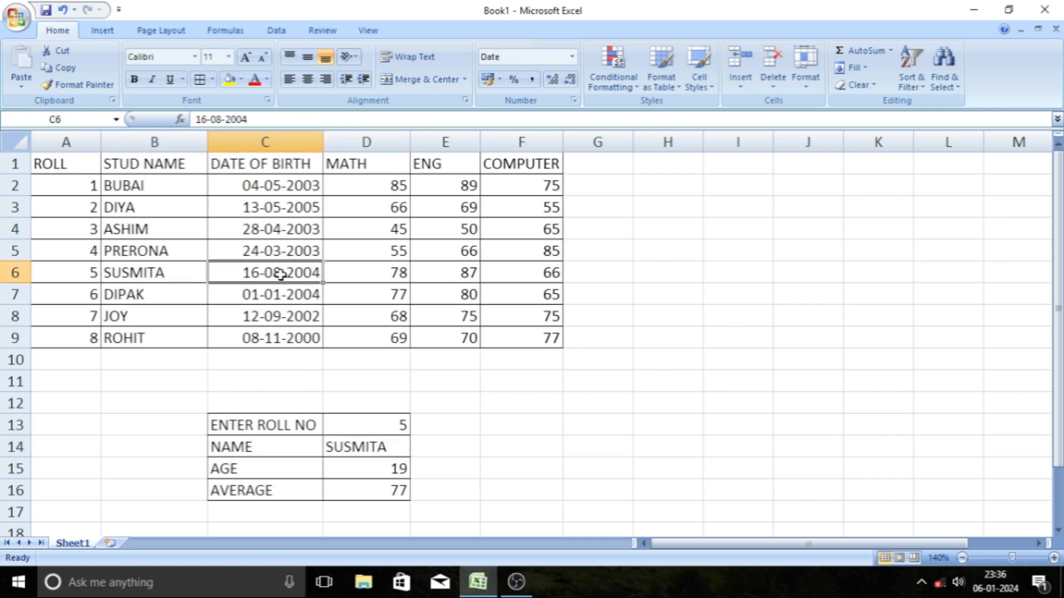
click(380, 472)
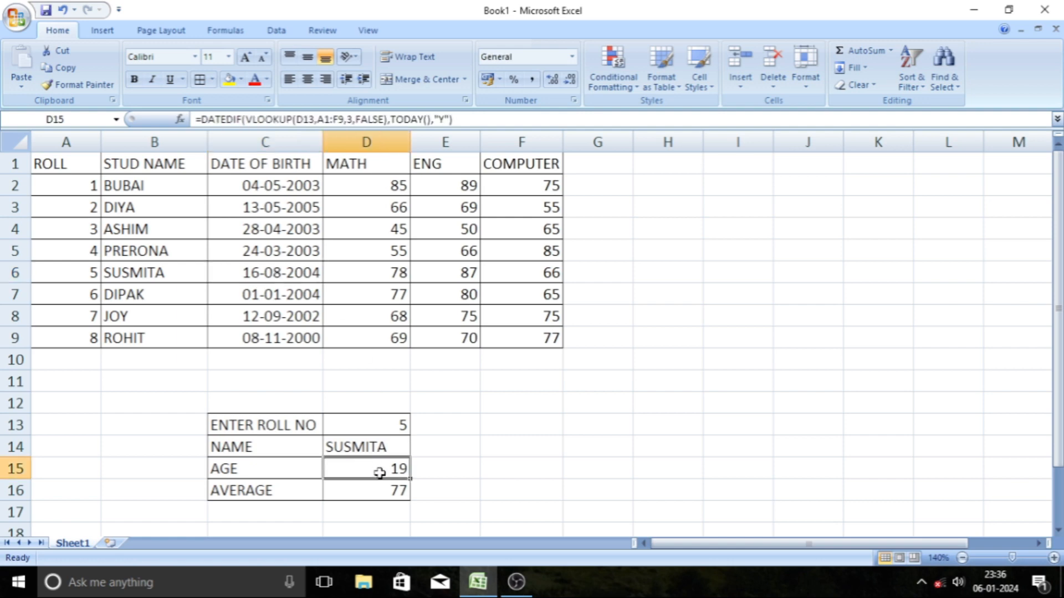
drag(359, 293, 489, 294)
drag(366, 272, 554, 274)
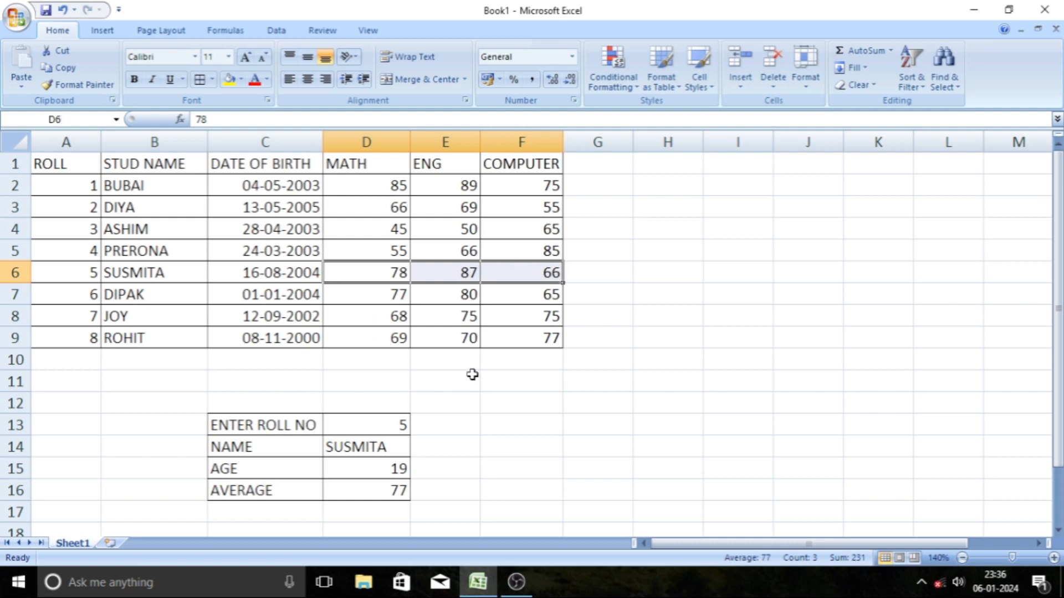
click(412, 491)
Test the lookup form in cell D13 with roll number 2, followed by roll number 1
click(396, 419)
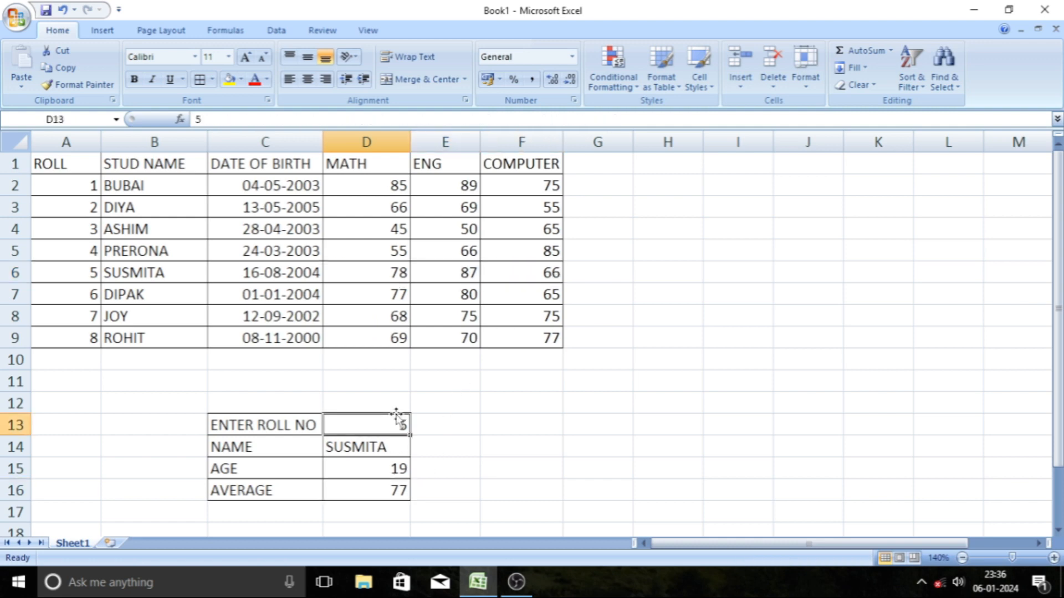
text(2)
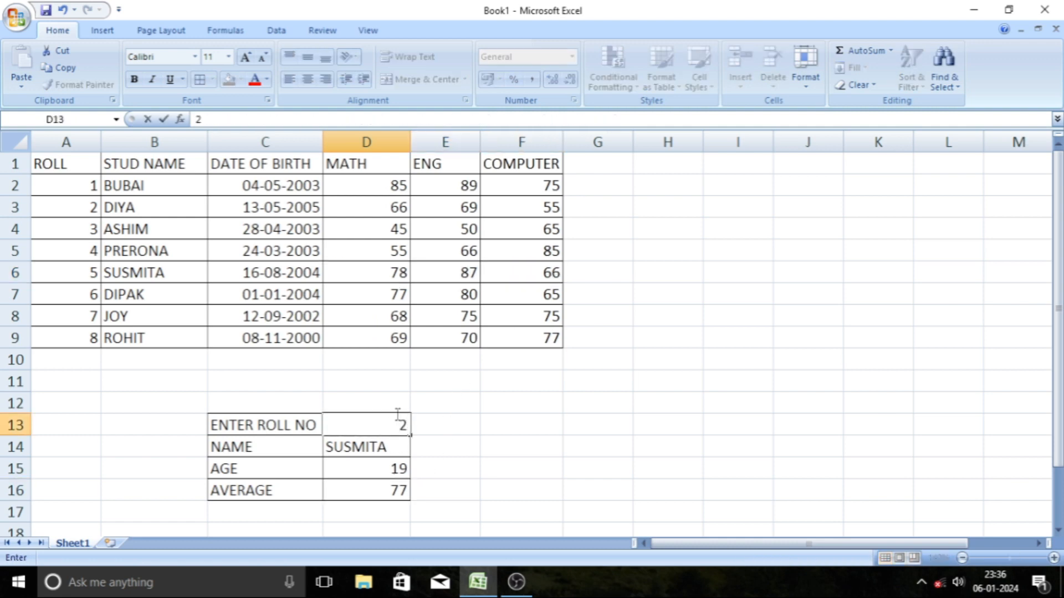
key(Return)
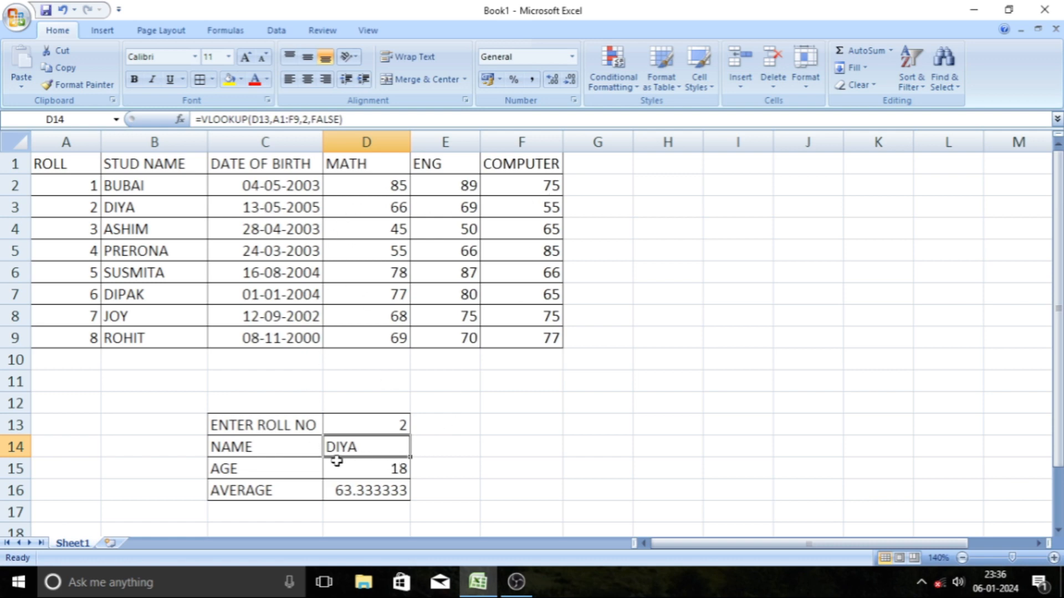
click(384, 426)
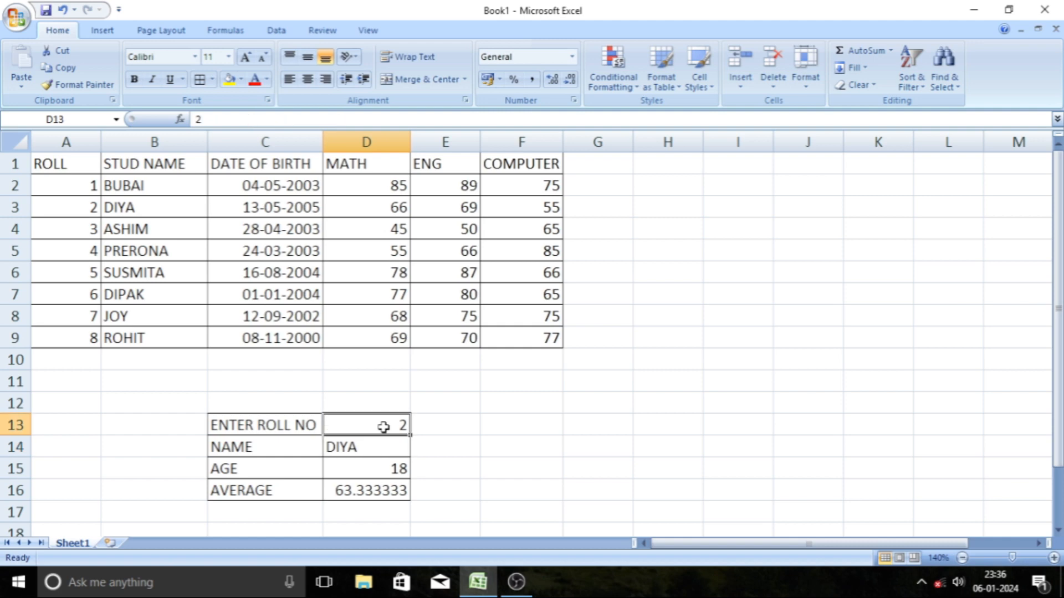
text(1)
key(Return)
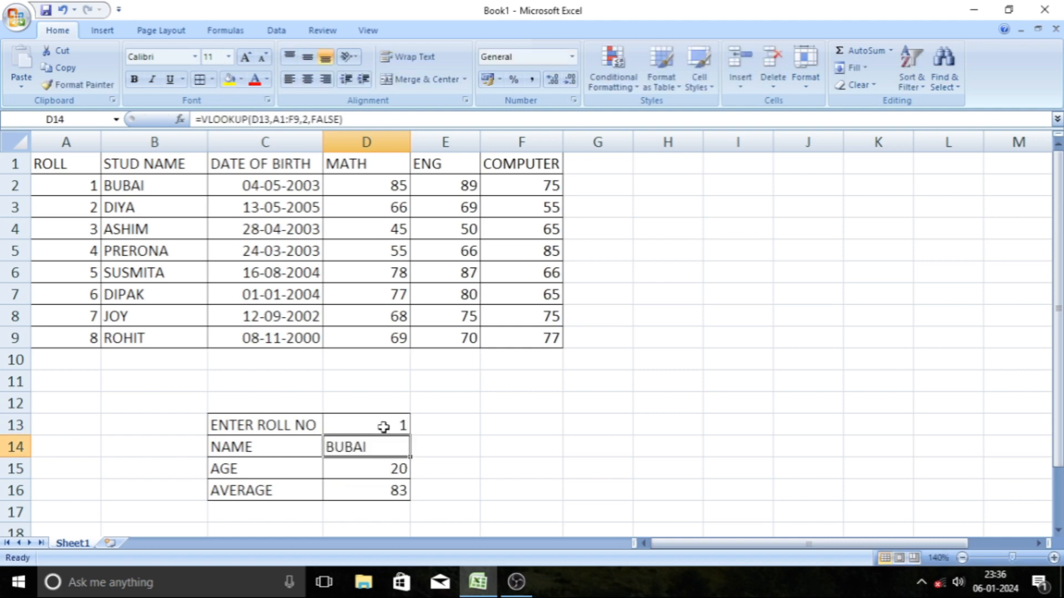
Inspect the roll number, name, age and average cells of the lookup form and their formulas
click(383, 423)
click(360, 443)
click(375, 475)
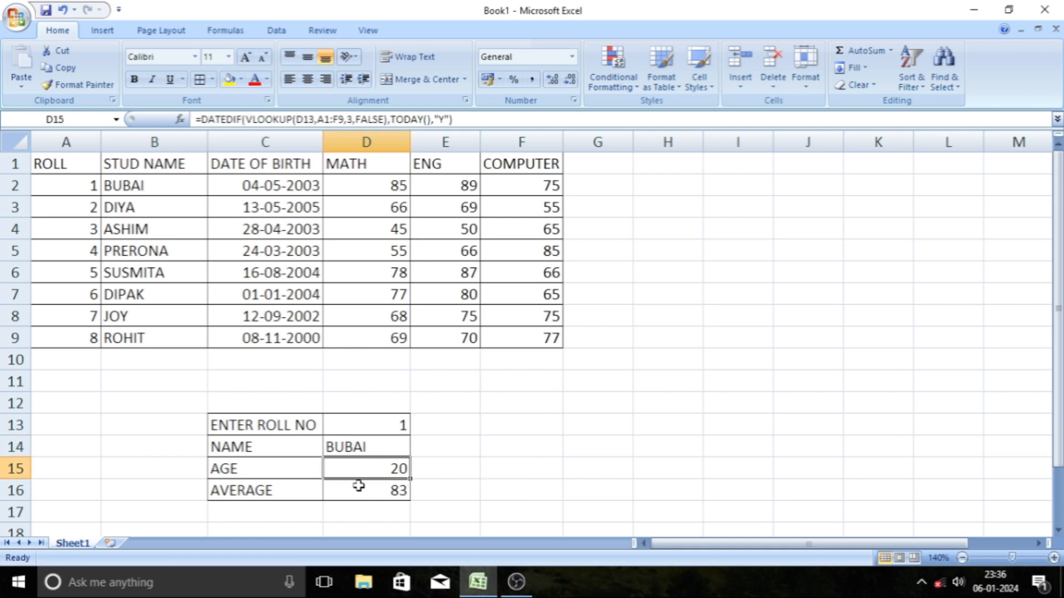
click(513, 446)
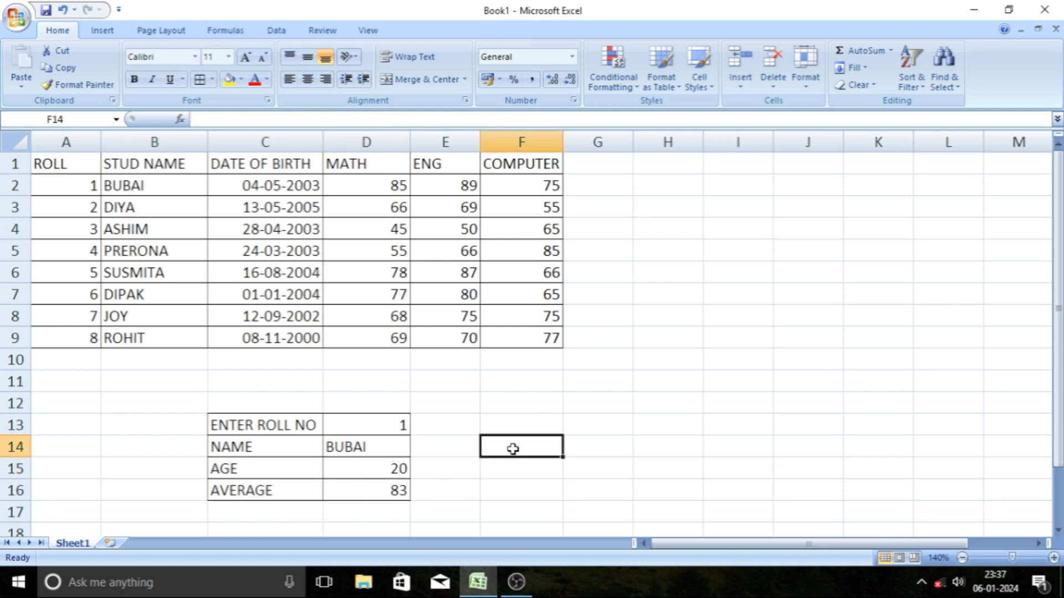
click(368, 447)
drag(368, 447, 368, 458)
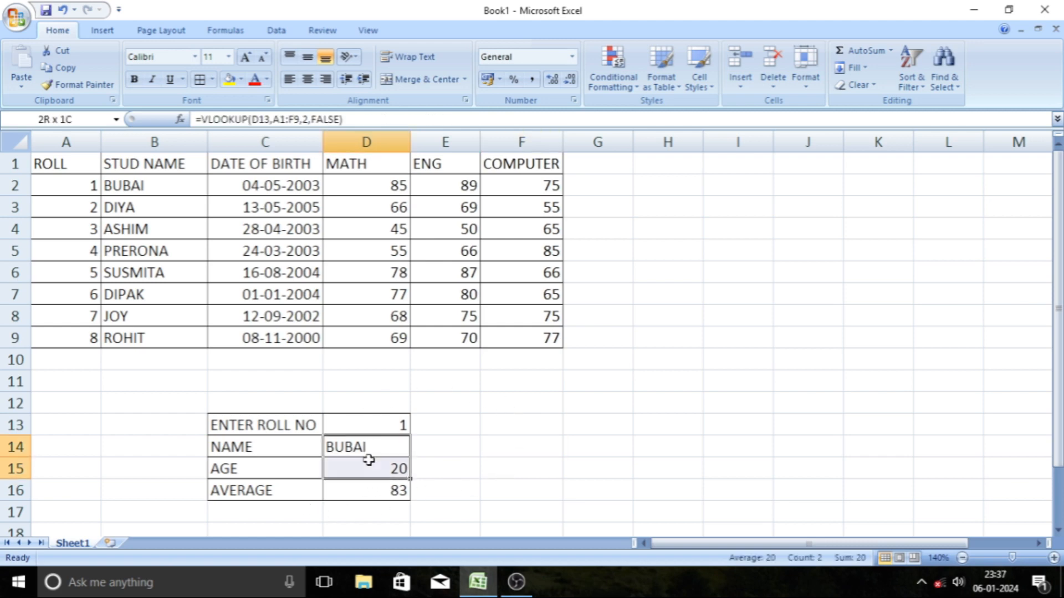
click(368, 460)
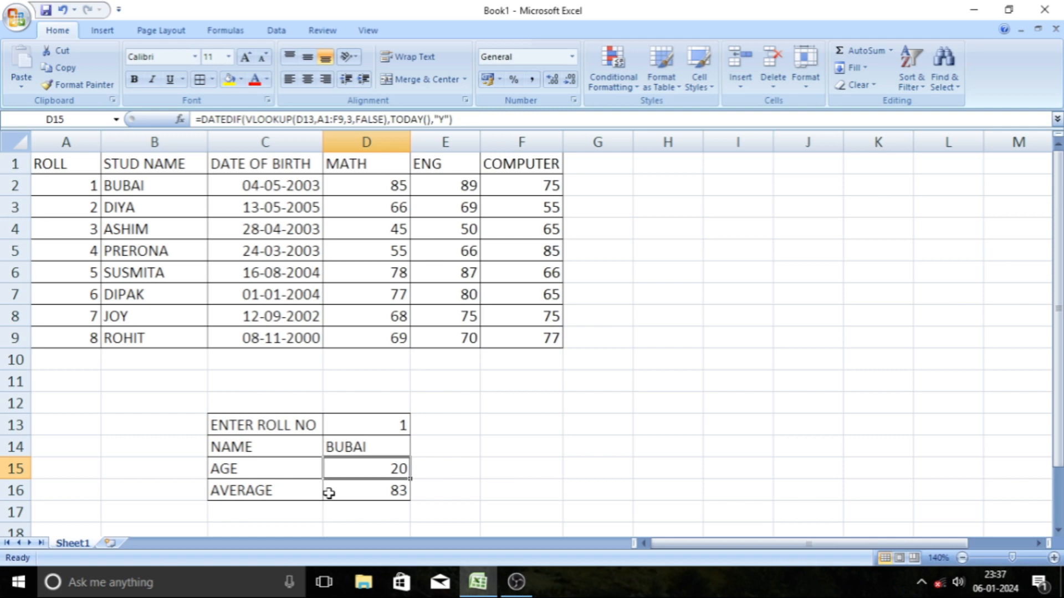
click(372, 492)
click(442, 485)
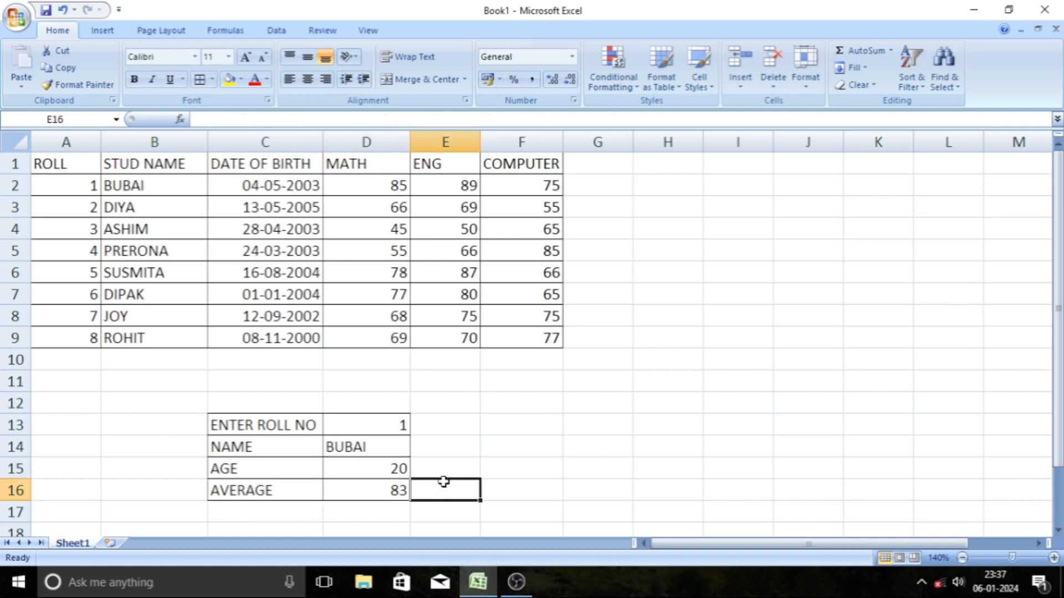
Clear the roll number and the name, age and average formulas from cells D13:D16
drag(364, 425, 364, 495)
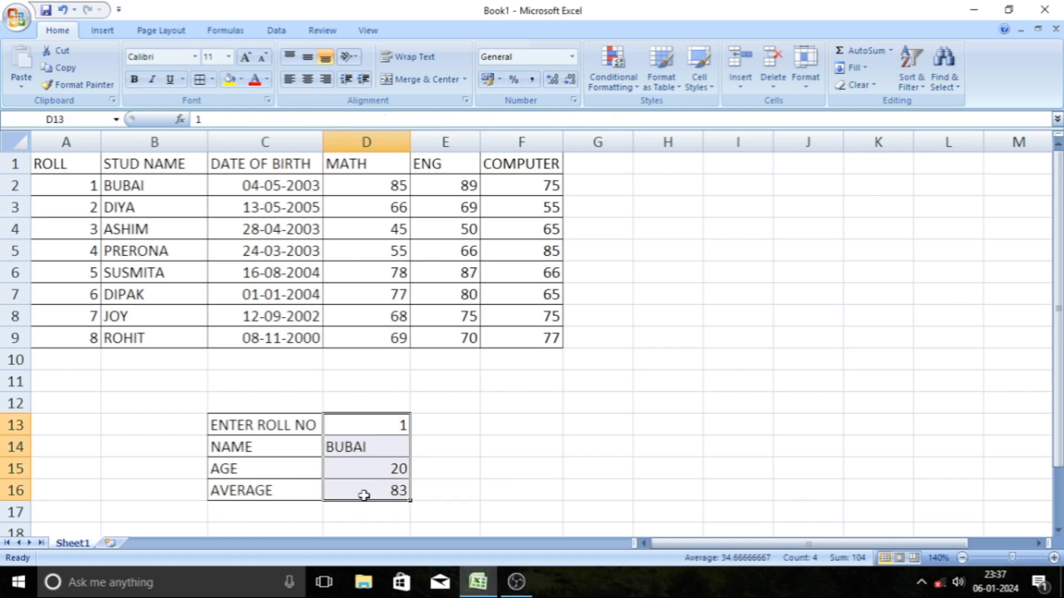
key(Delete)
click(551, 475)
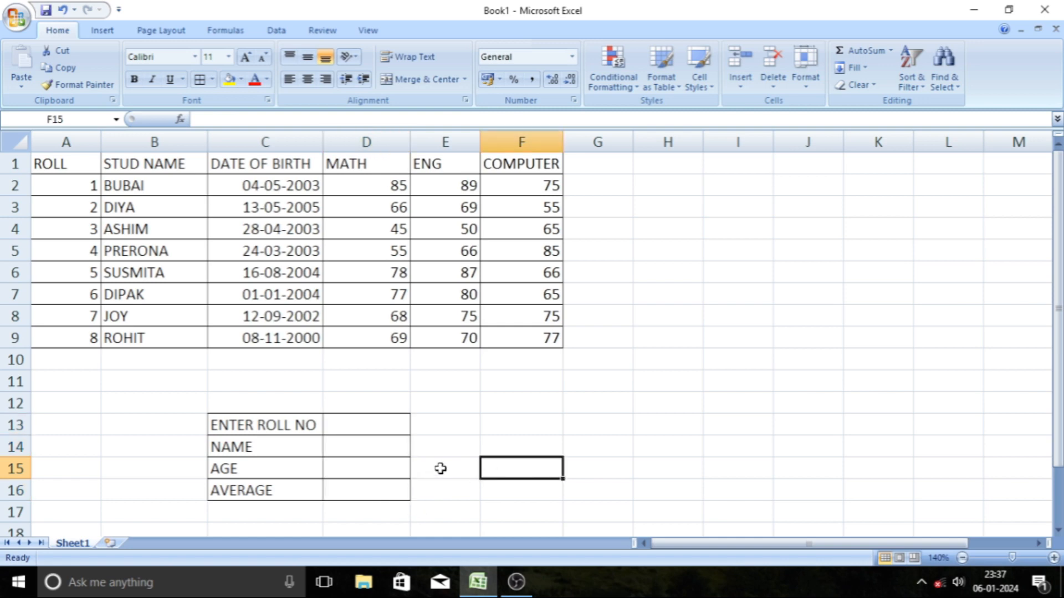
Enter the formula =VLOOKUP(D13,A1:F9,2,0) in the Name cell D14 to return the student's name
click(386, 450)
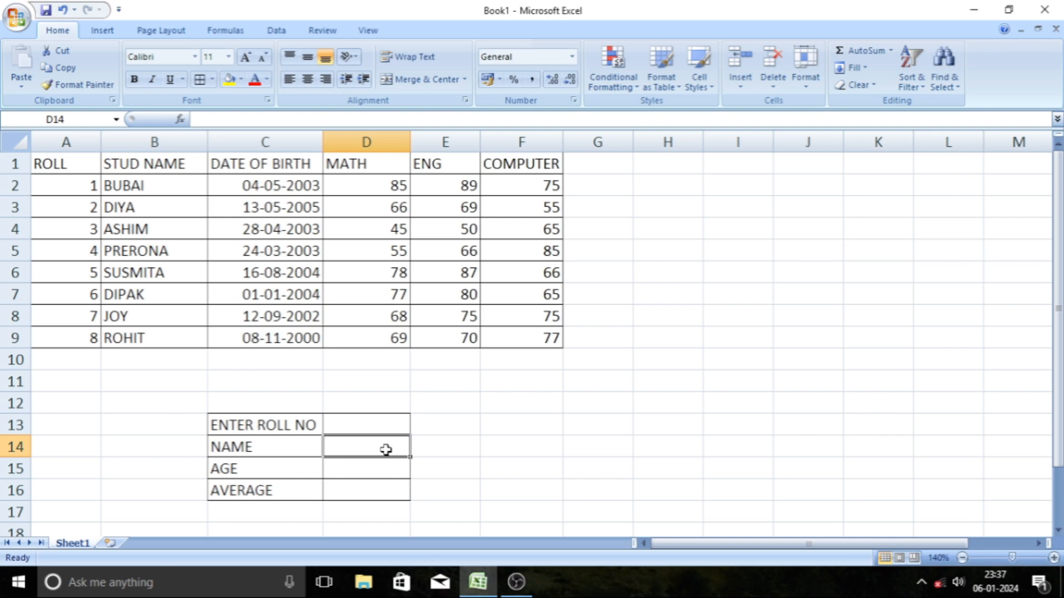
text(=)
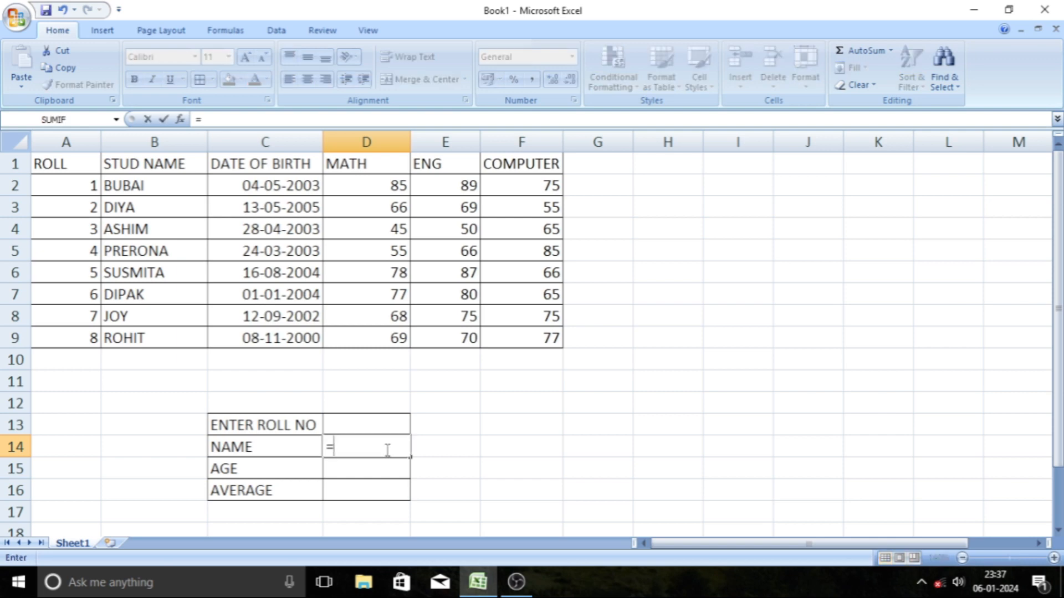
text(v)
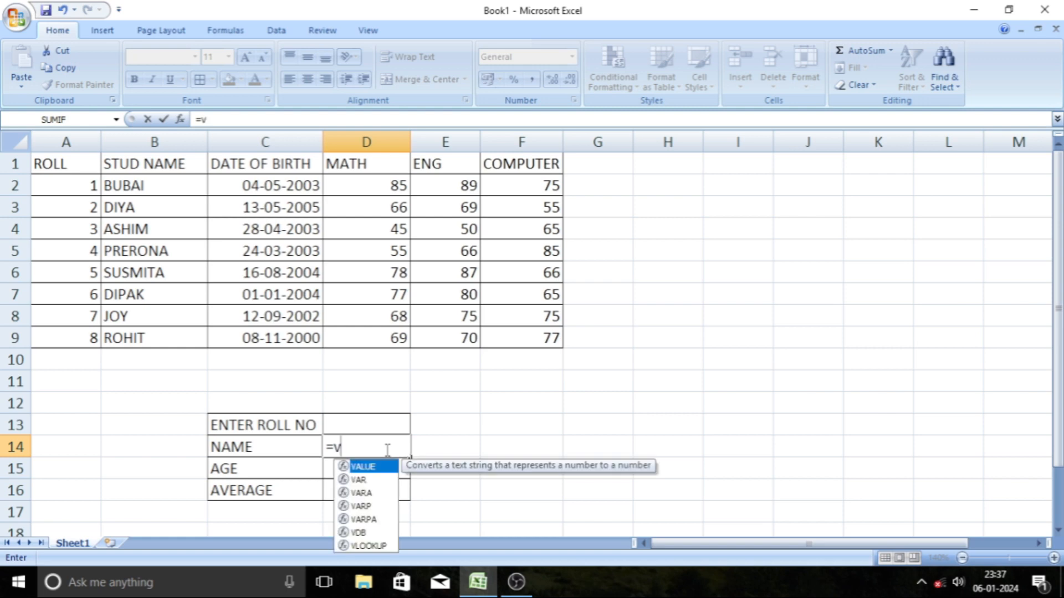
text(lookup)
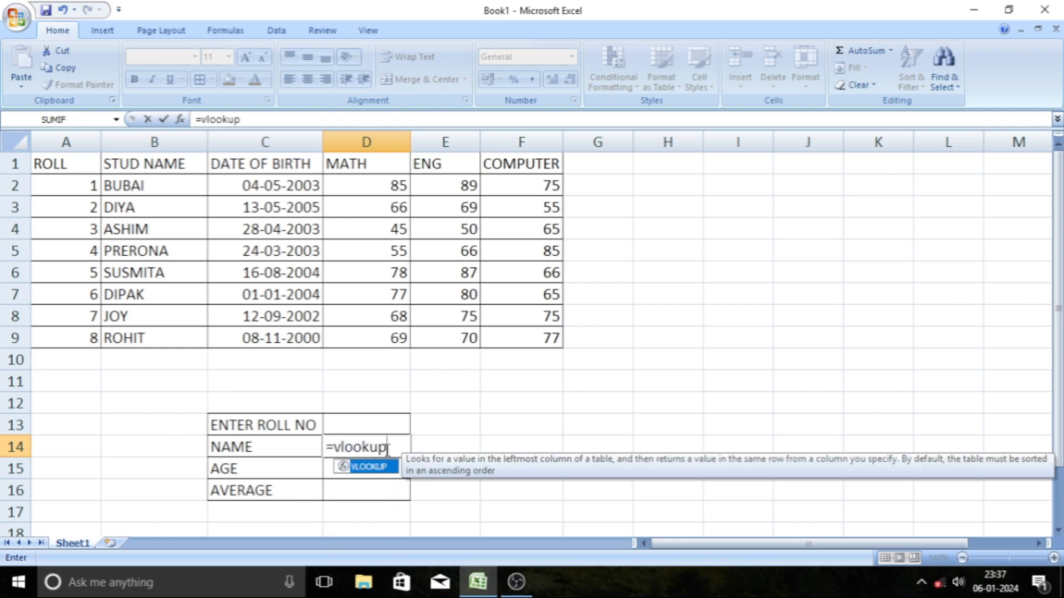
text(()
click(360, 422)
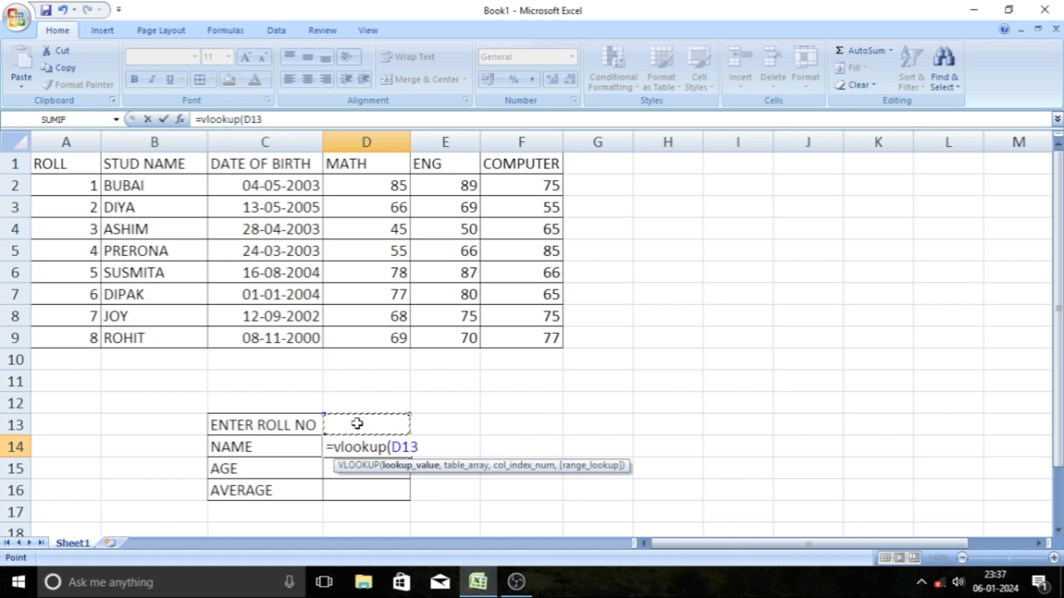
text(,)
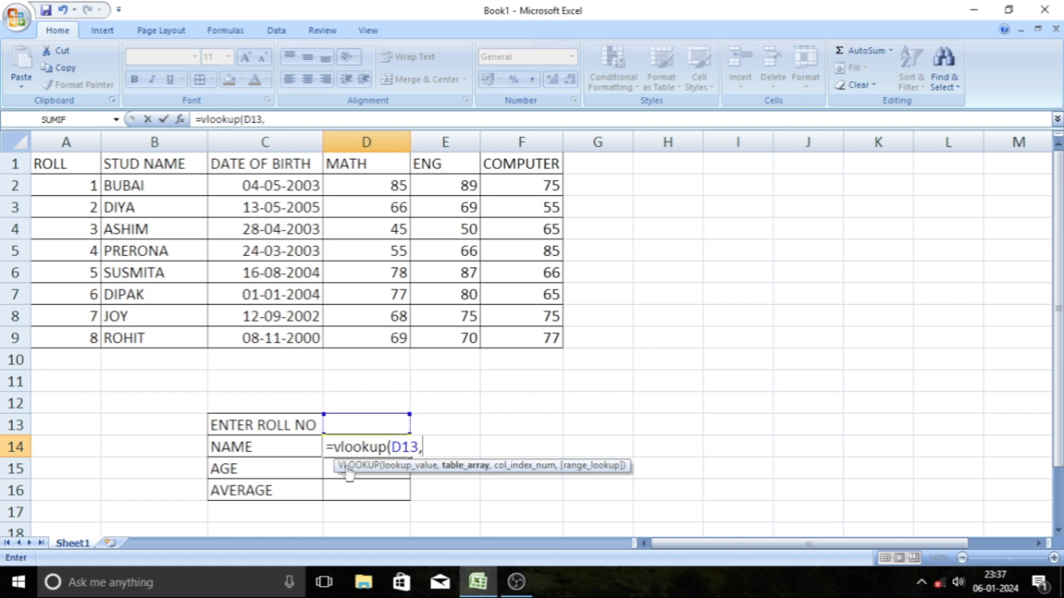
drag(78, 169, 526, 334)
text(,)
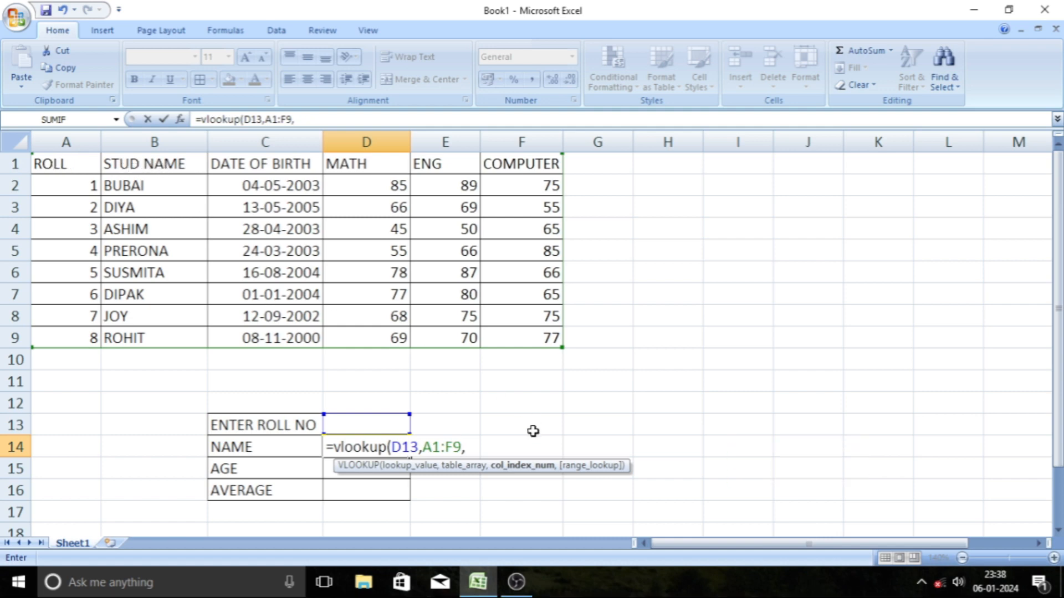
text(2,0)
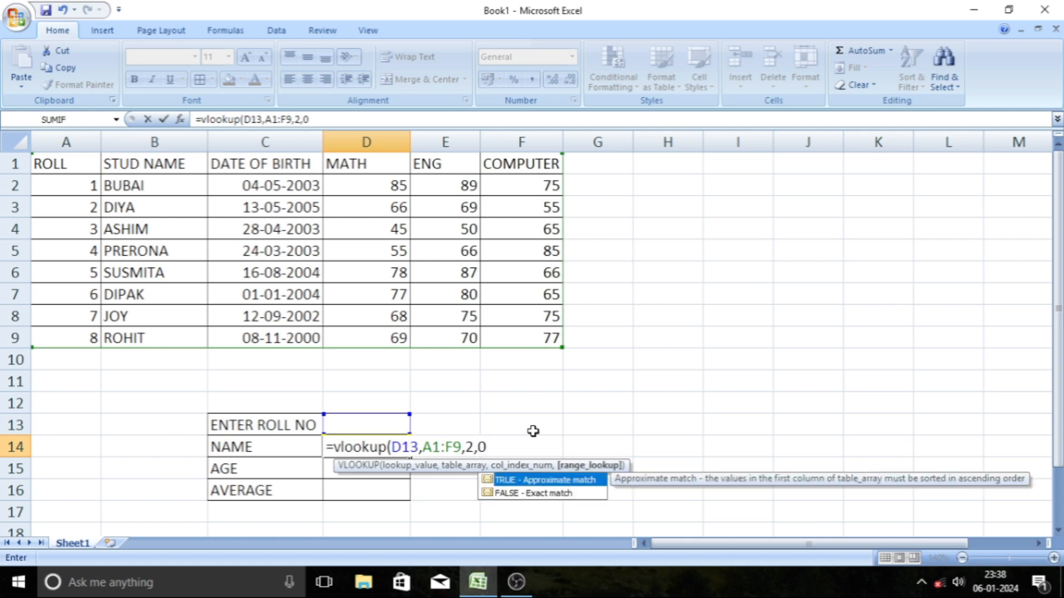
text())
key(Return)
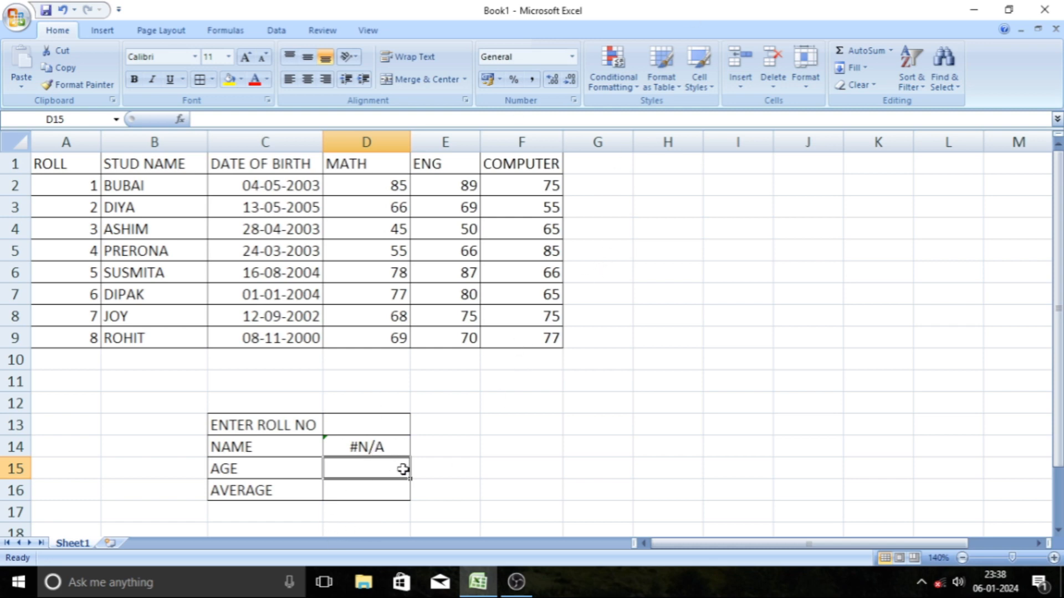
Begin the Age formula in D15 with =DATEDIF(VLOOKUP(D13,A1:F9,3,0), to use the student's date of birth as start date
click(259, 465)
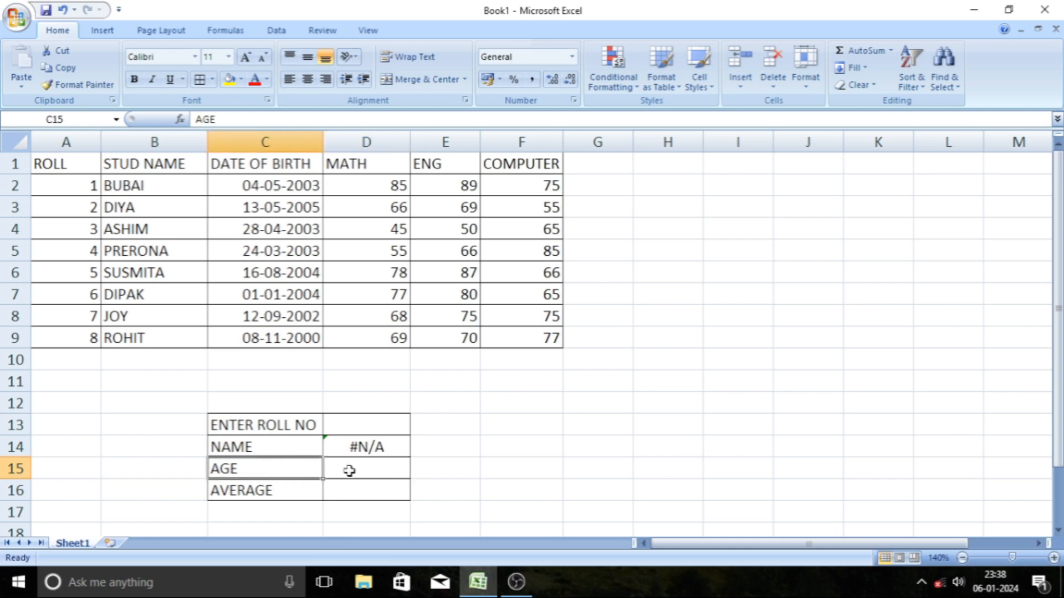
click(371, 472)
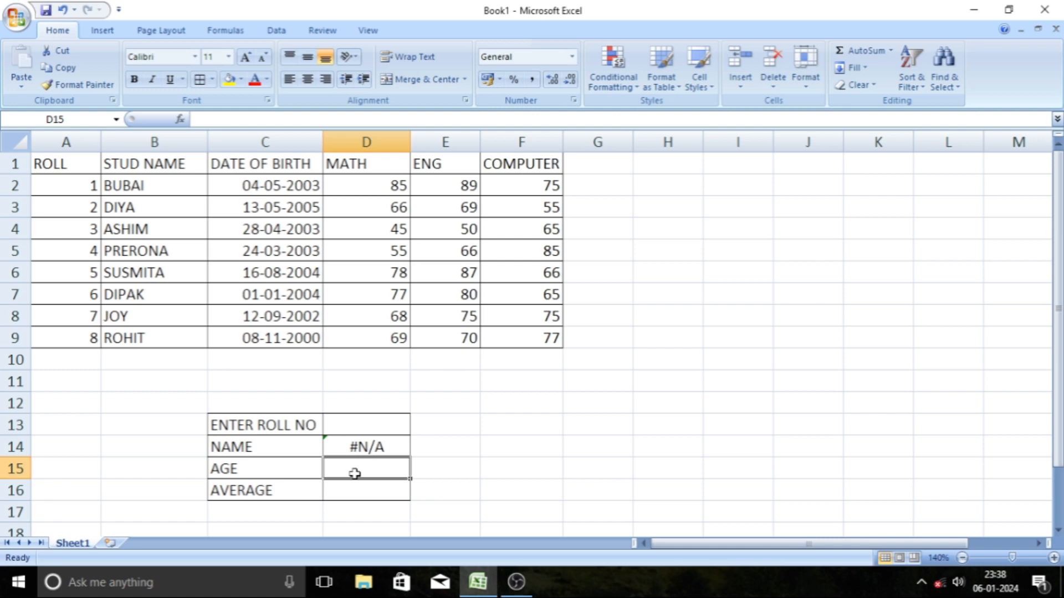
text(=)
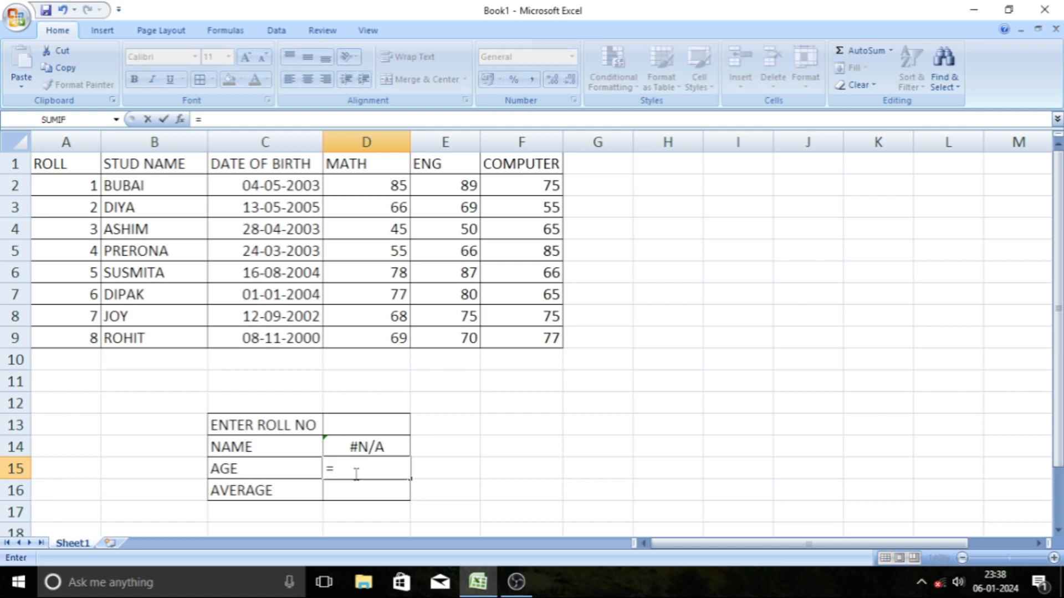
text(date)
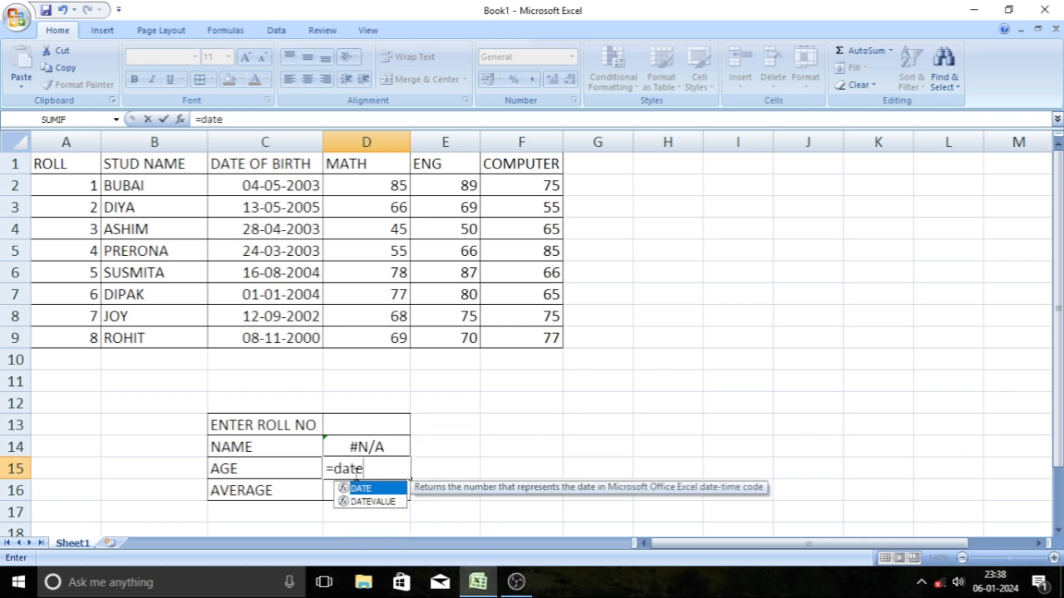
text(dif)
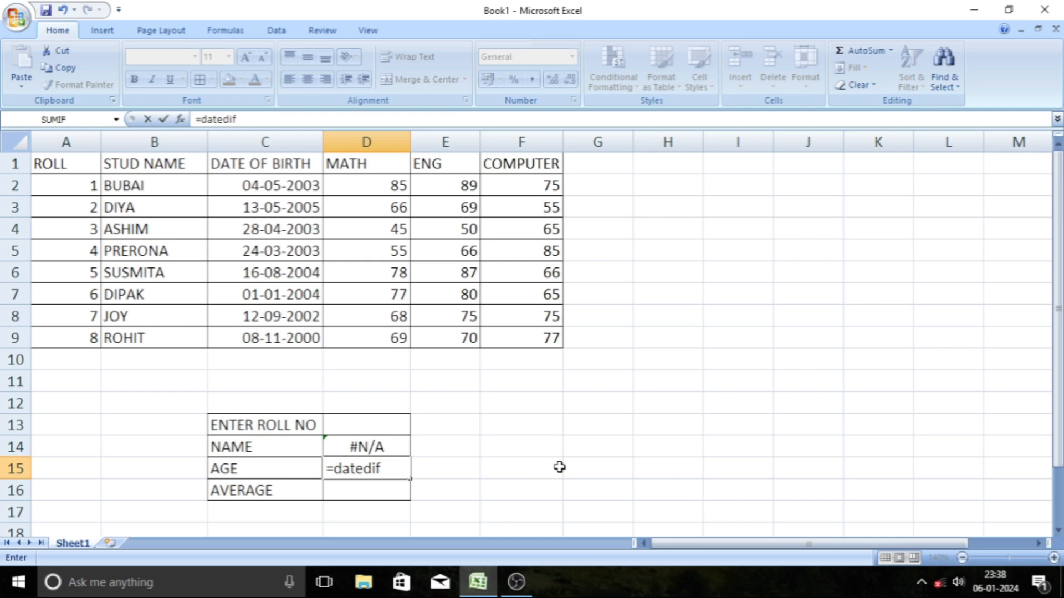
text(()
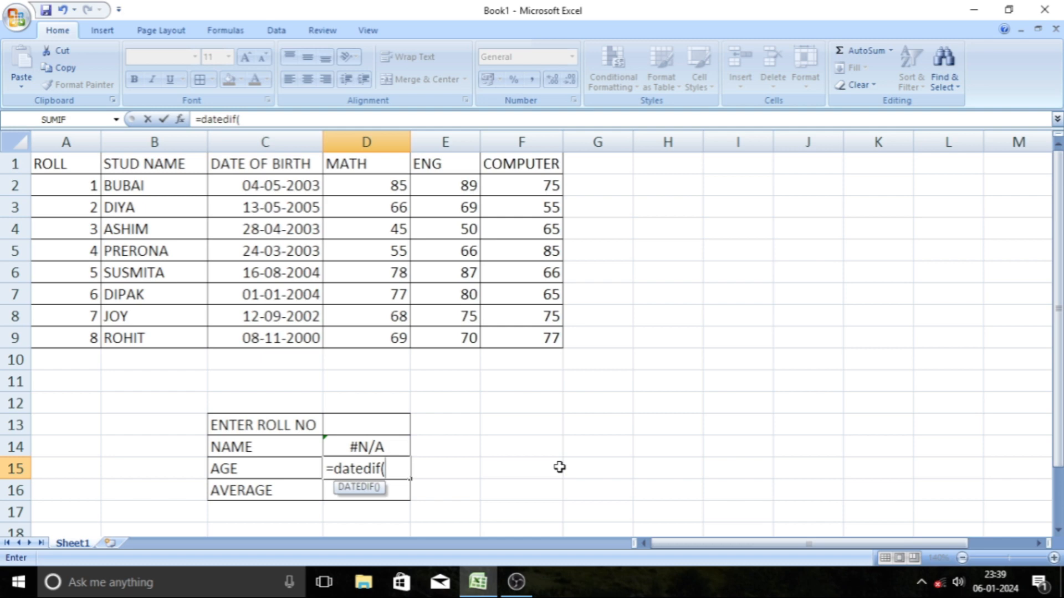
text(VLOOK)
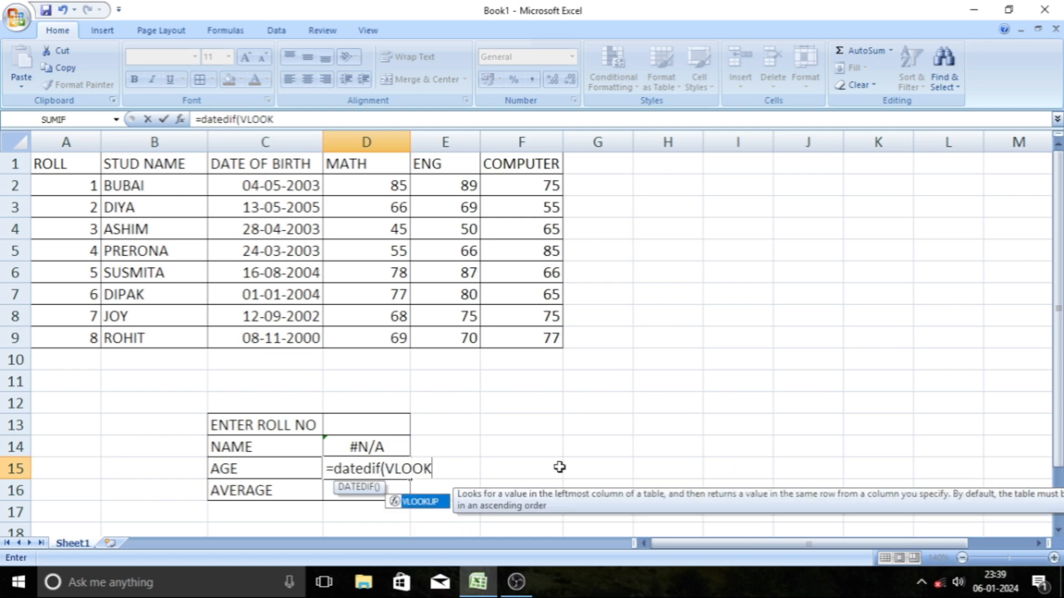
text(UP()
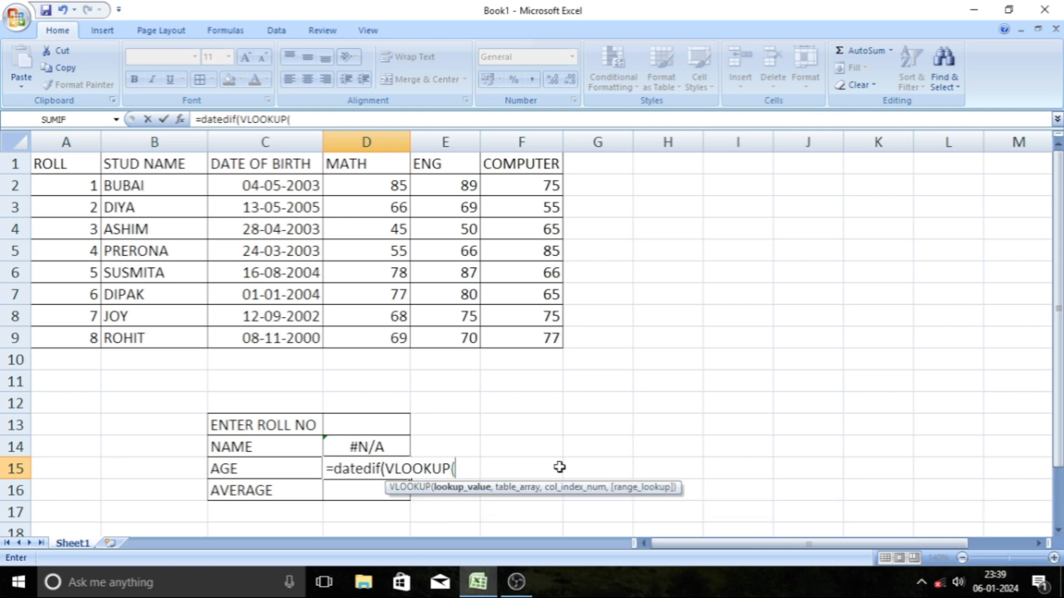
click(389, 424)
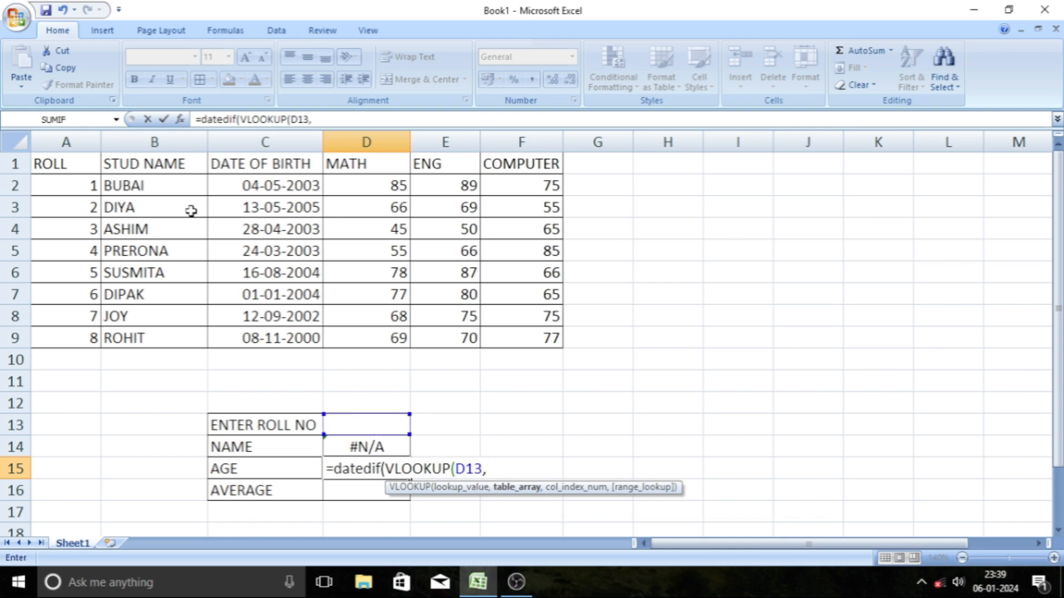
drag(56, 165, 528, 332)
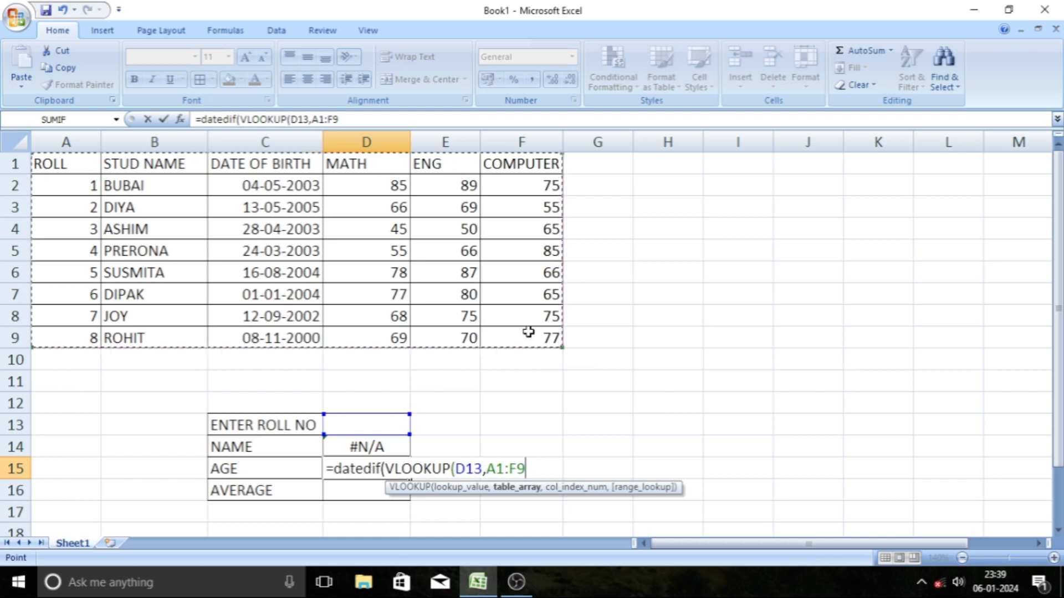
text(,)
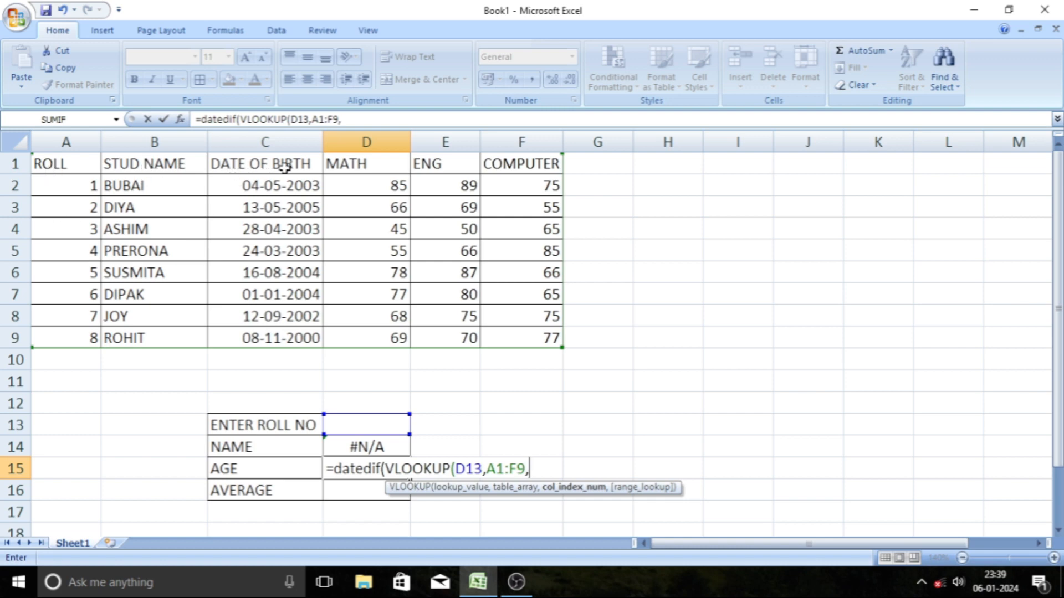
text(3,)
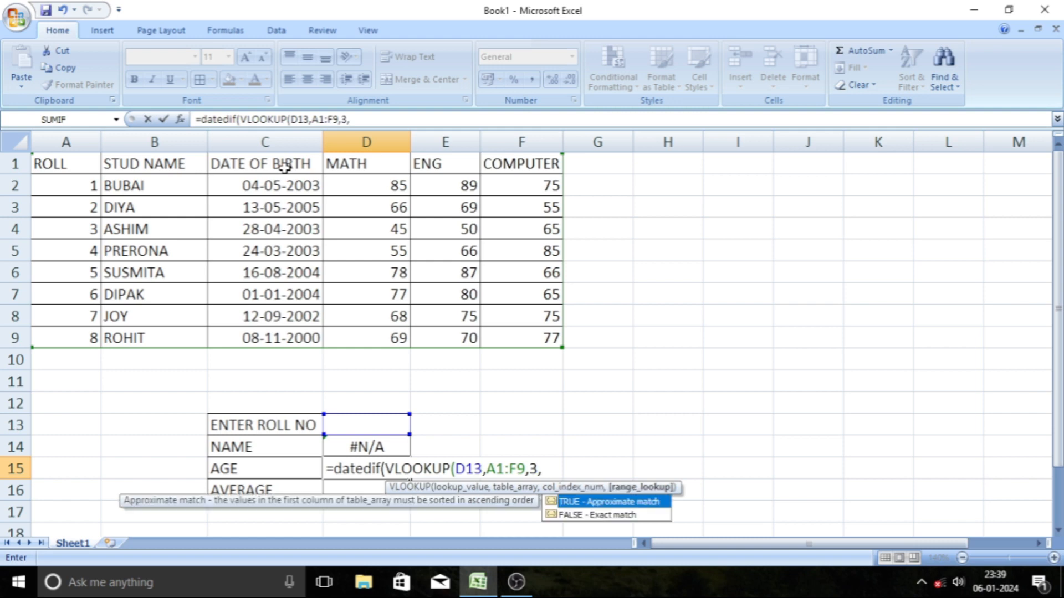
text(0),)
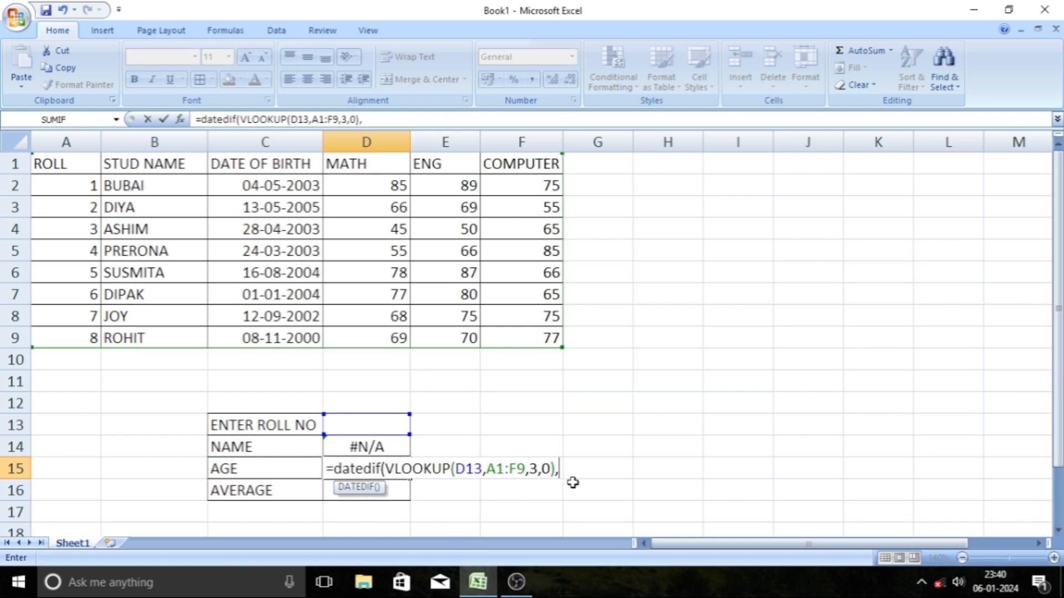
Complete the Age formula in D15 with TODAY() as the end date and "Y" as the unit
text())
click(559, 469)
text(TODA)
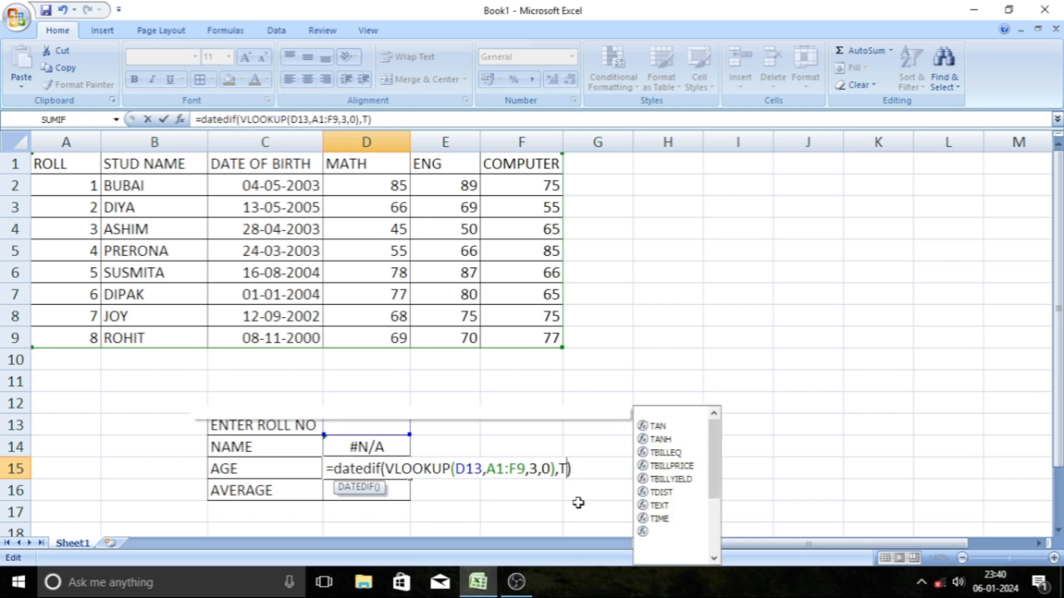
text(Y)
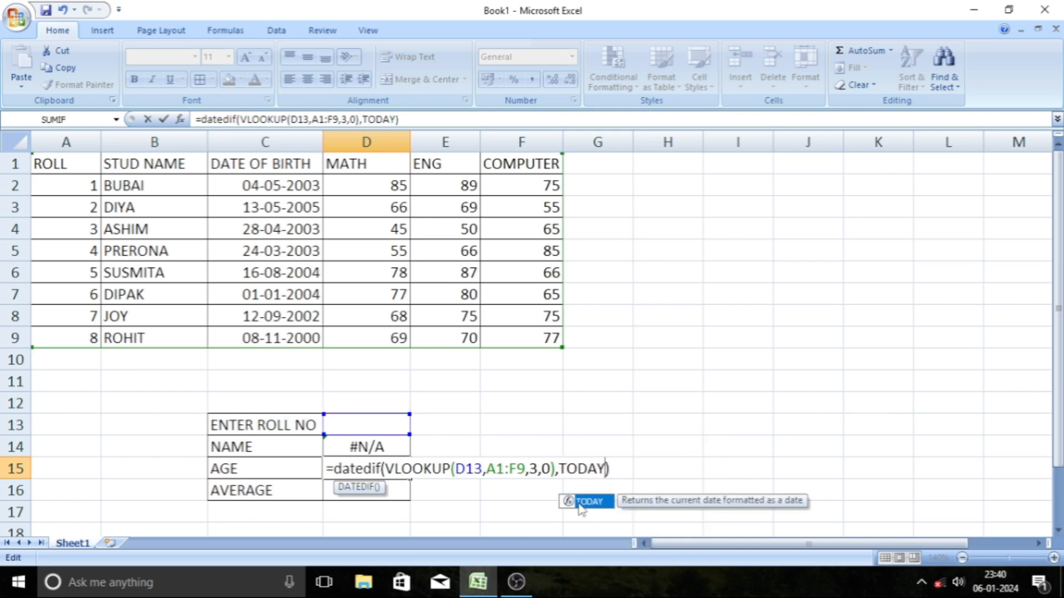
text(())
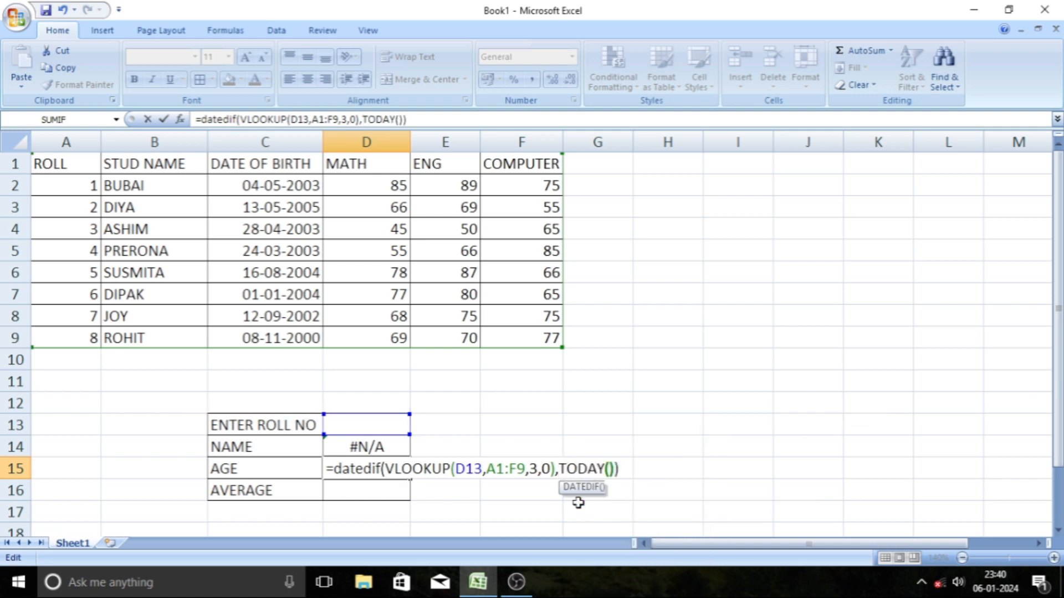
text(,)
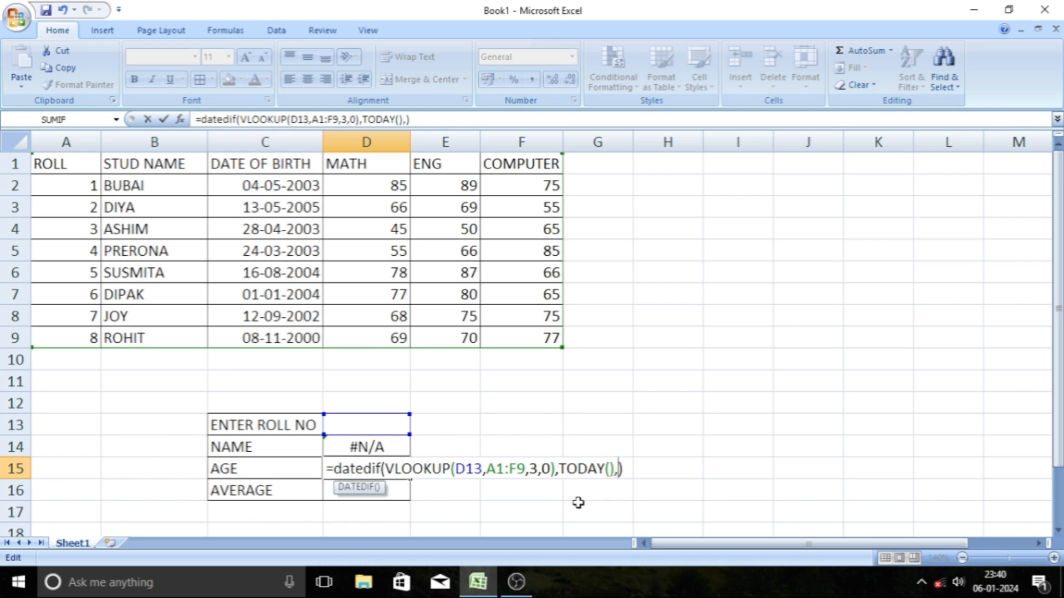
text("Y")
key(Return)
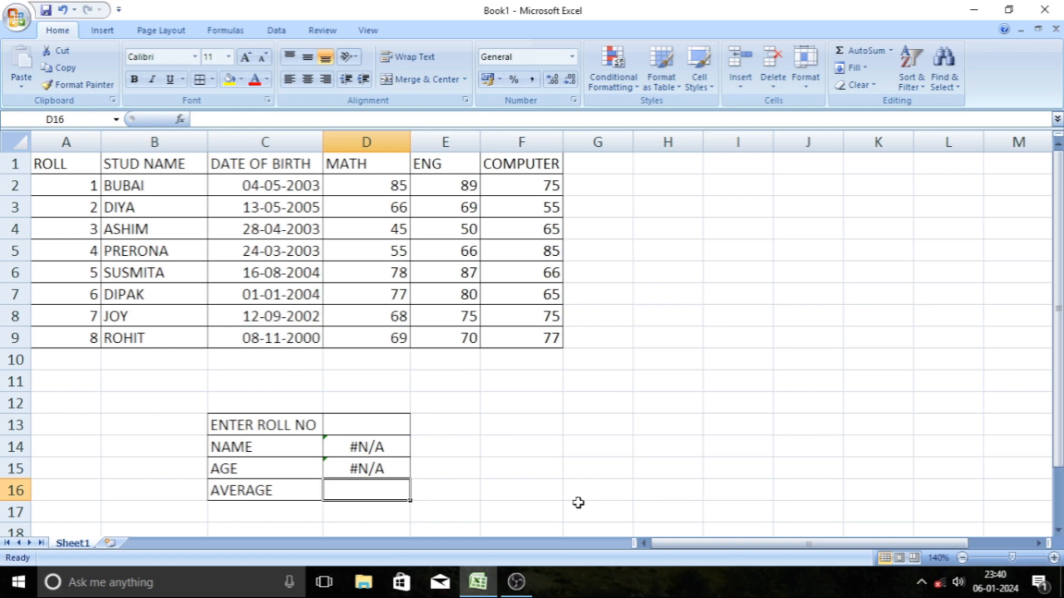
Review the DATEDIF and VLOOKUP parts of the Age formula in cell D15
click(381, 474)
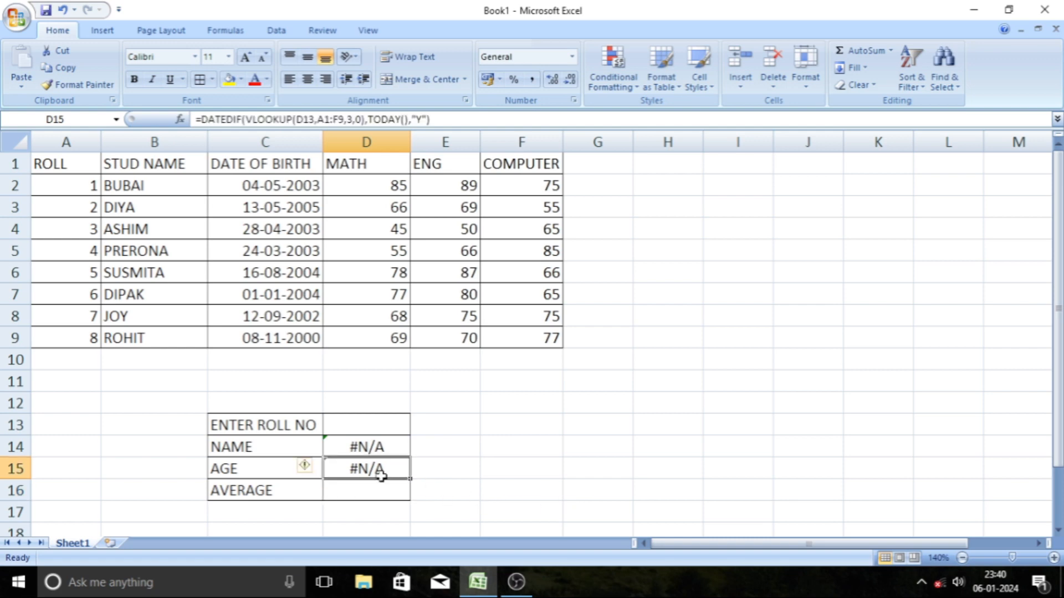
key(F2)
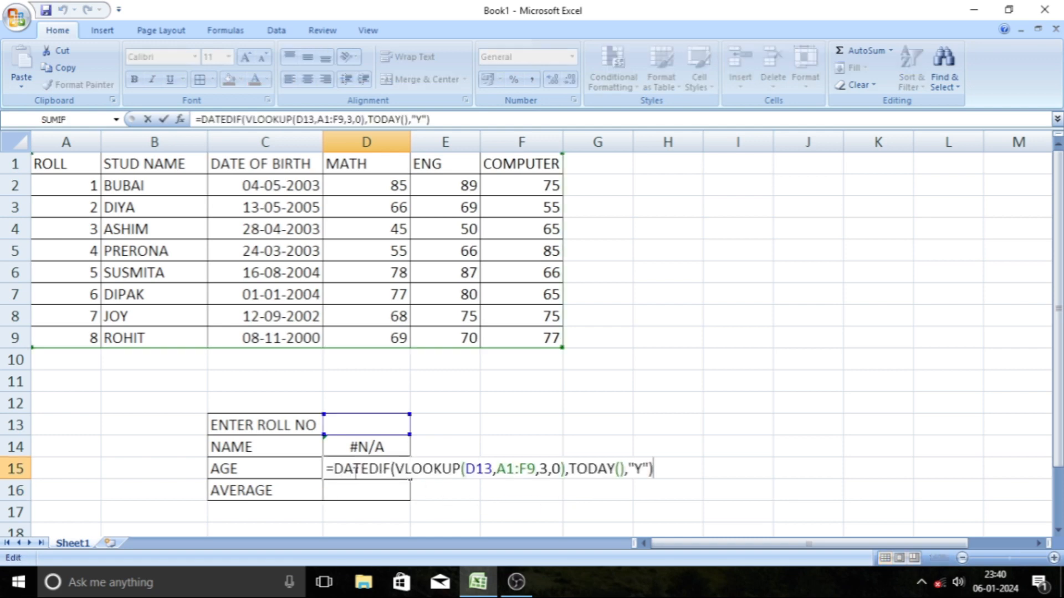
drag(334, 468, 391, 470)
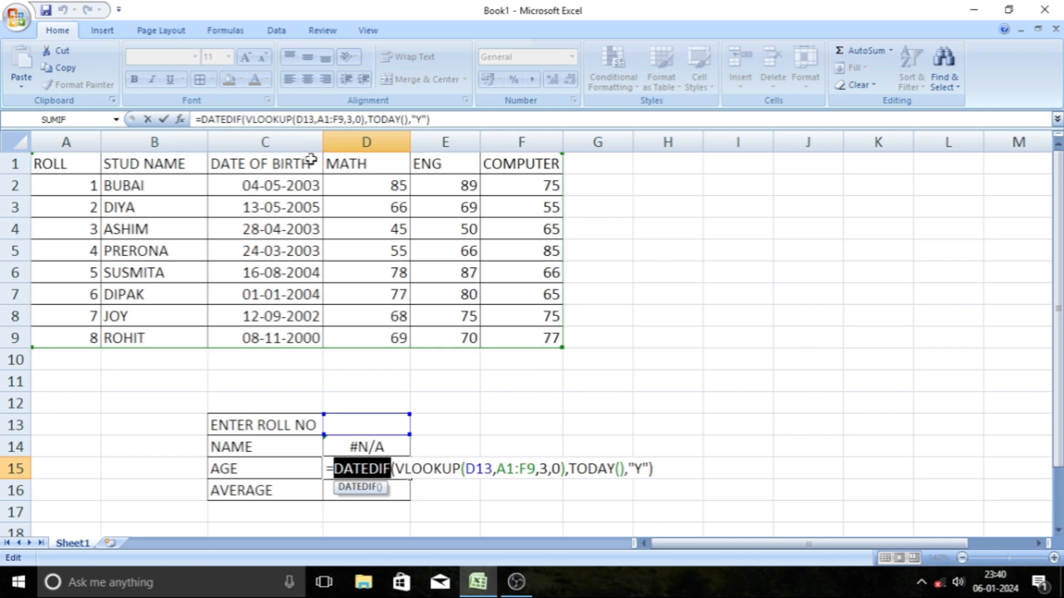
click(392, 469)
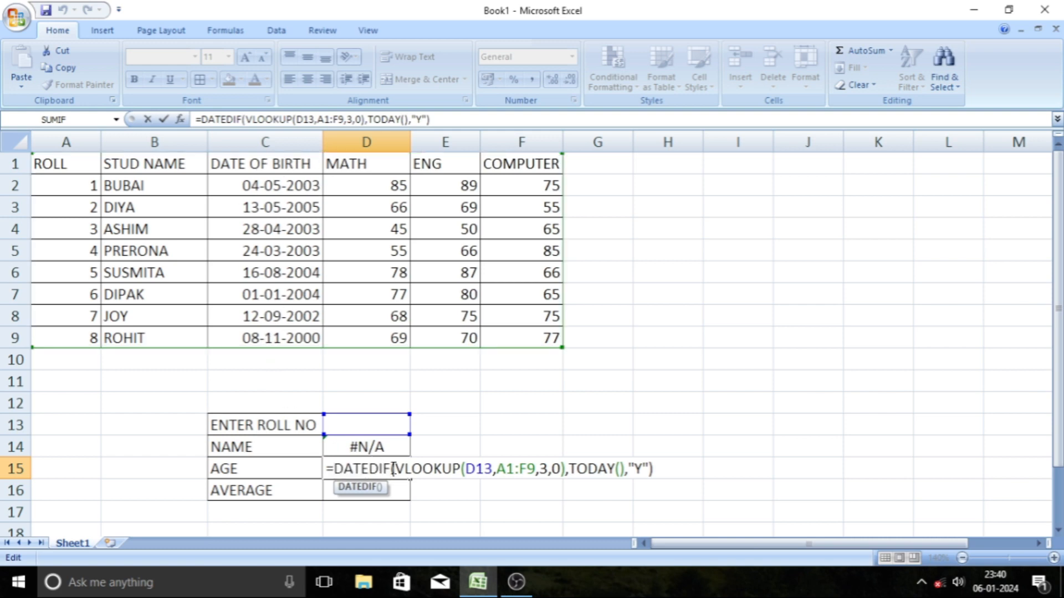
drag(393, 469, 460, 469)
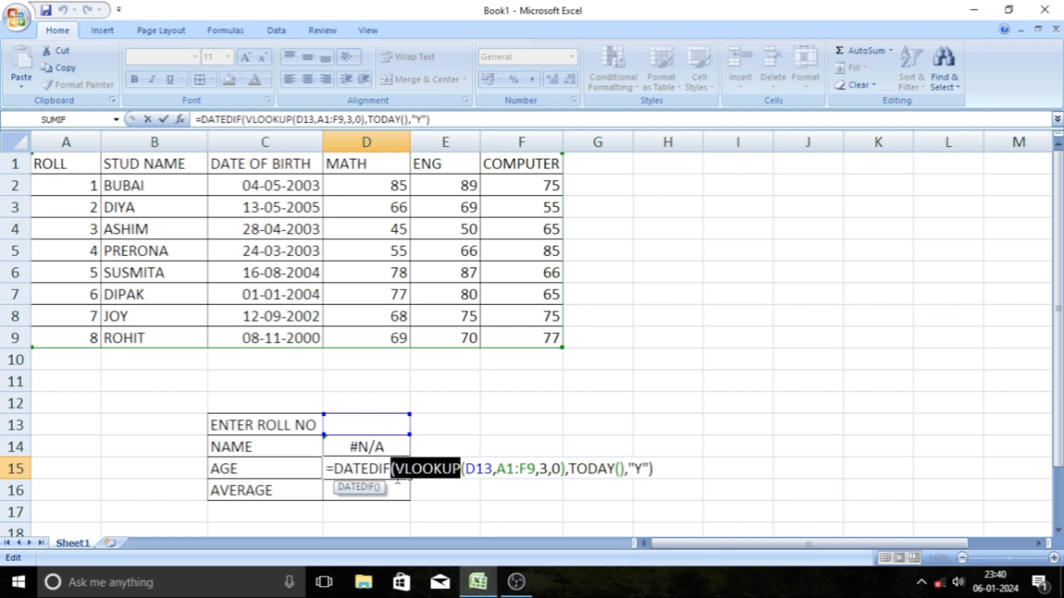
key(Return)
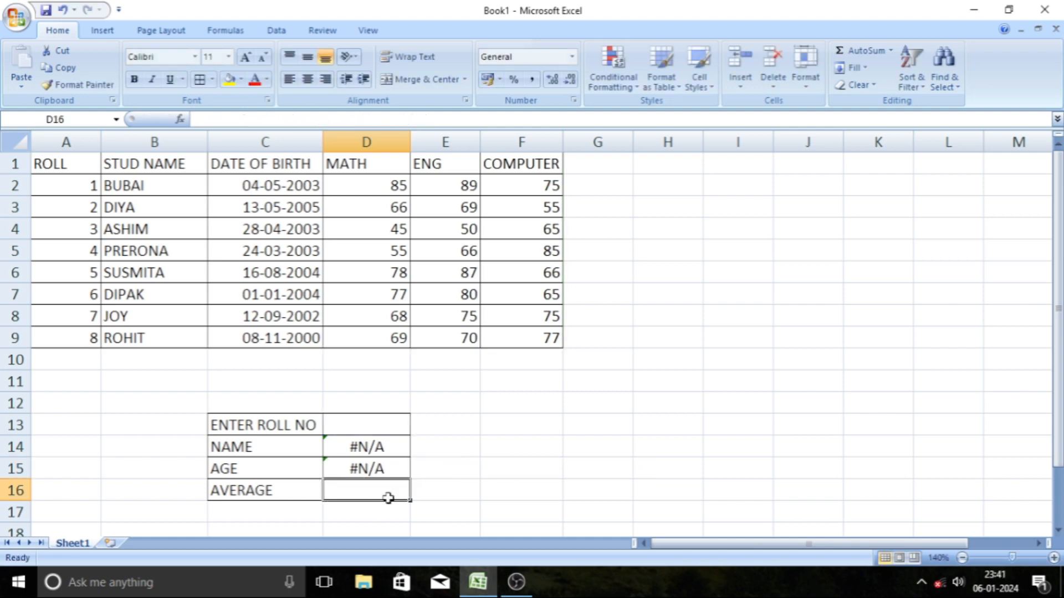
Begin the Average formula in D16 with =AVERAGE(VLOOKUP(D13,A1:F9,4,0) to fetch the student's Math mark
click(432, 494)
click(381, 484)
text(=)
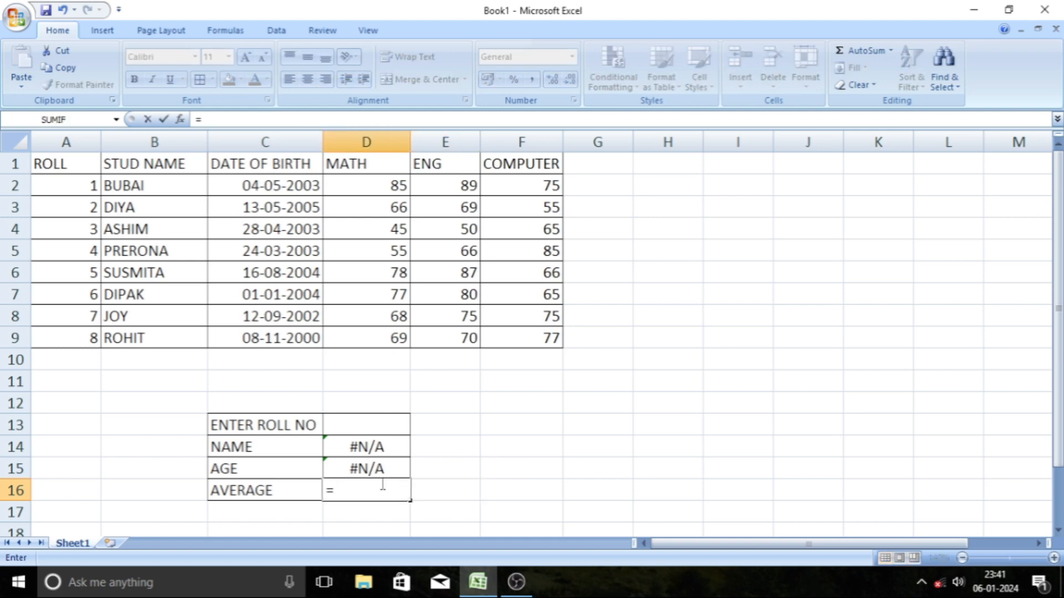
text(AVE)
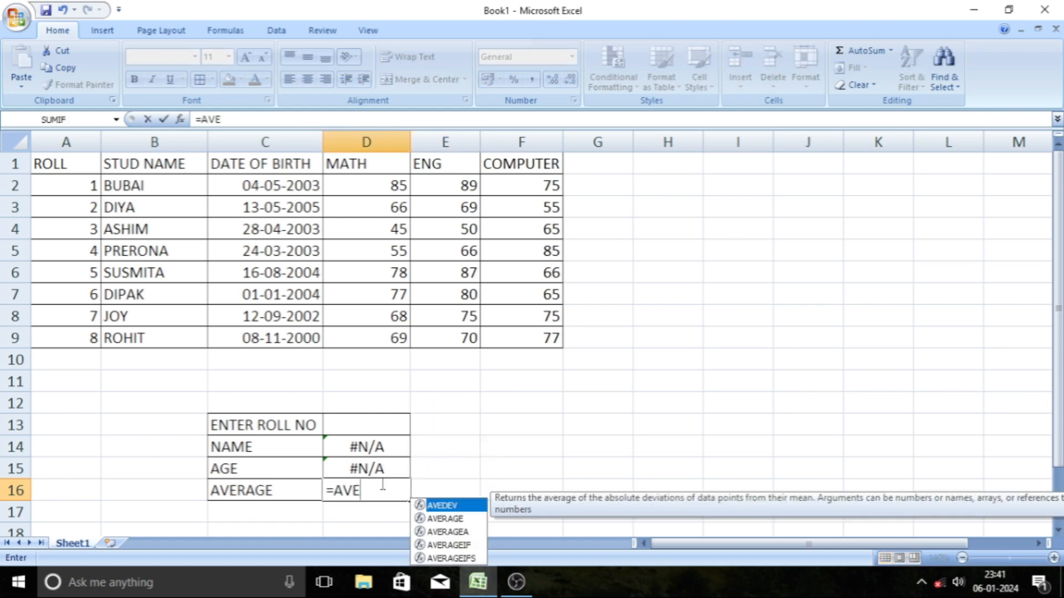
text(RAGE)
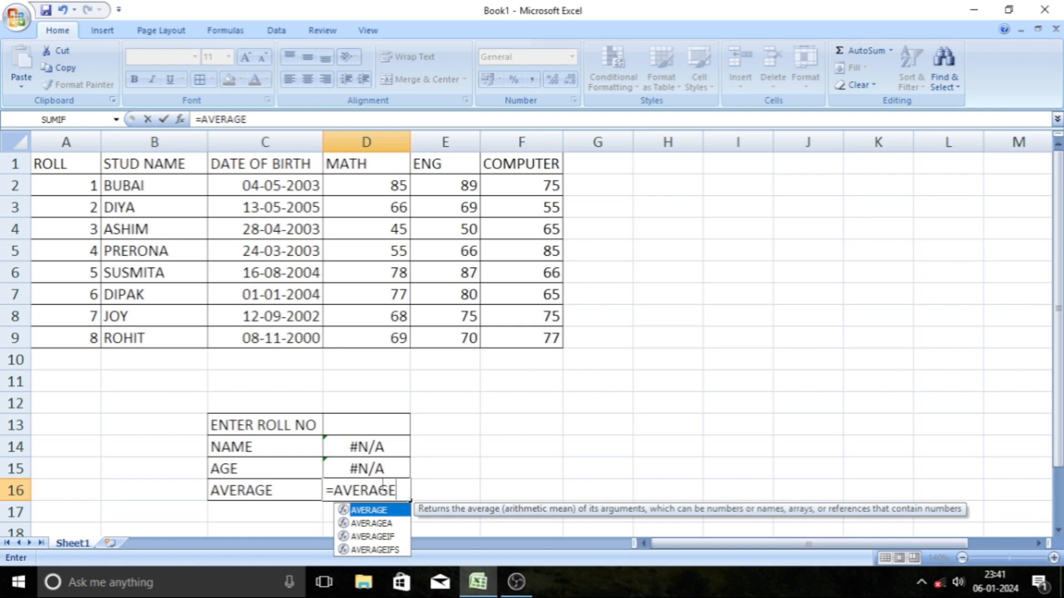
text(()
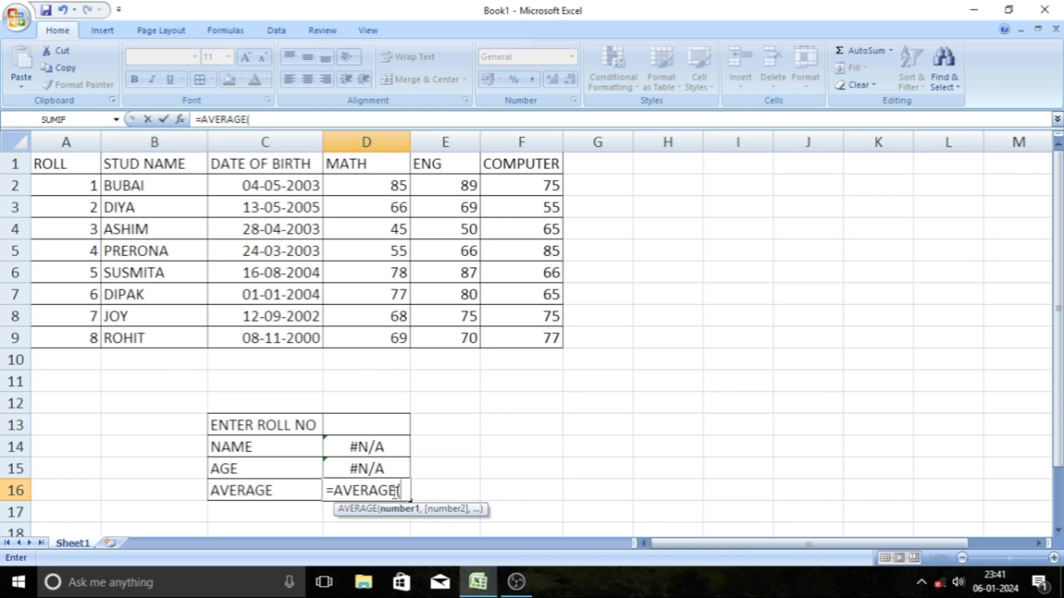
text(VLOOKU)
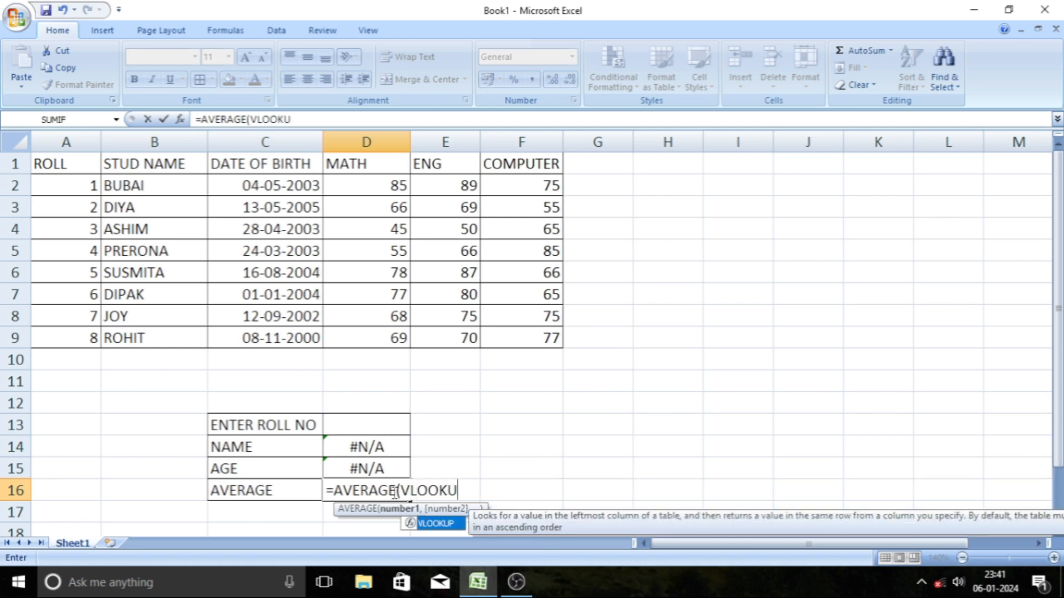
text(P()
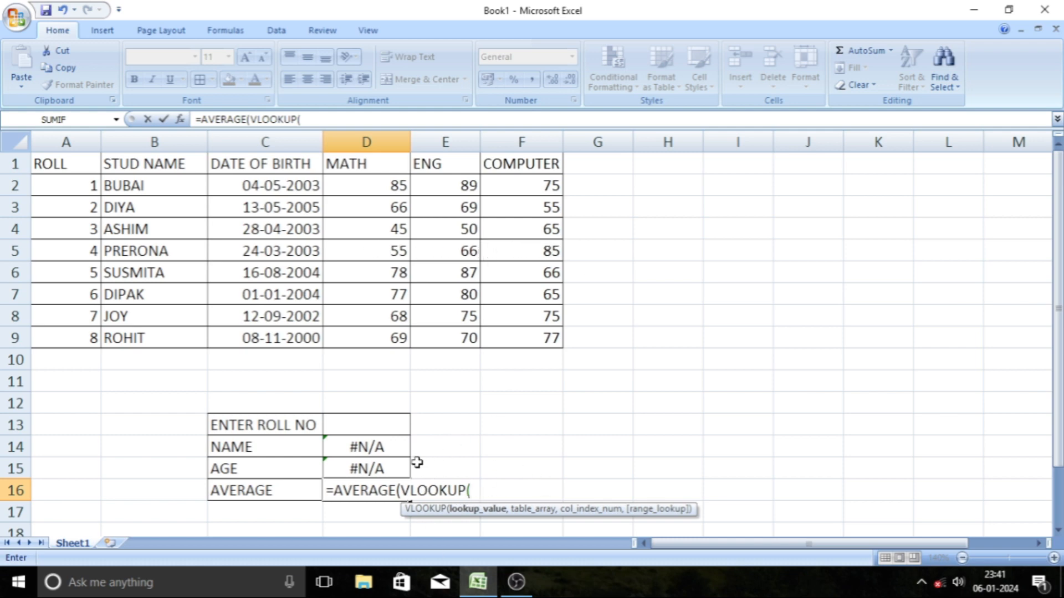
click(374, 426)
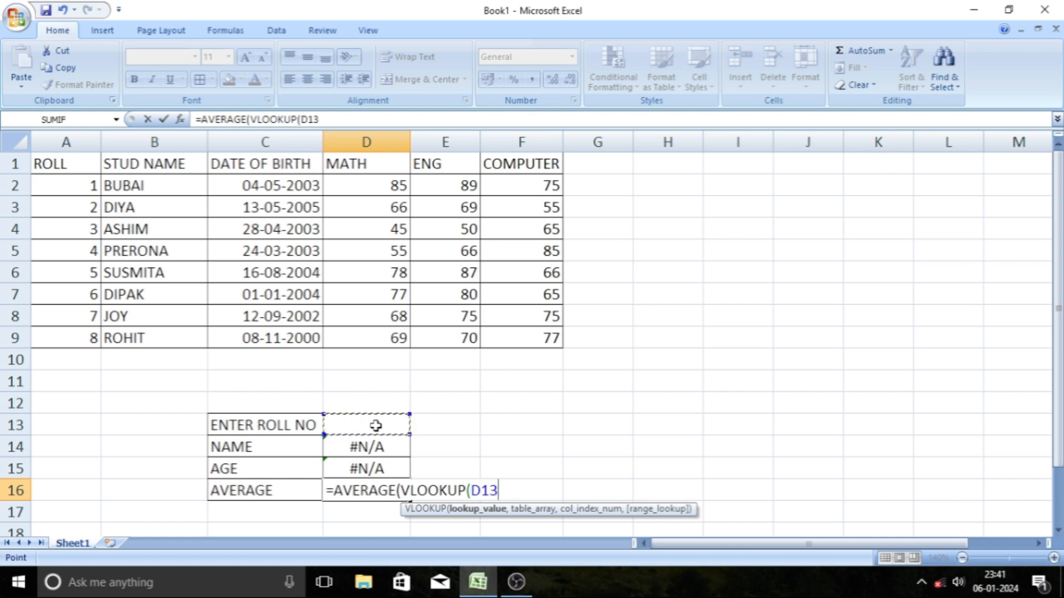
text(,)
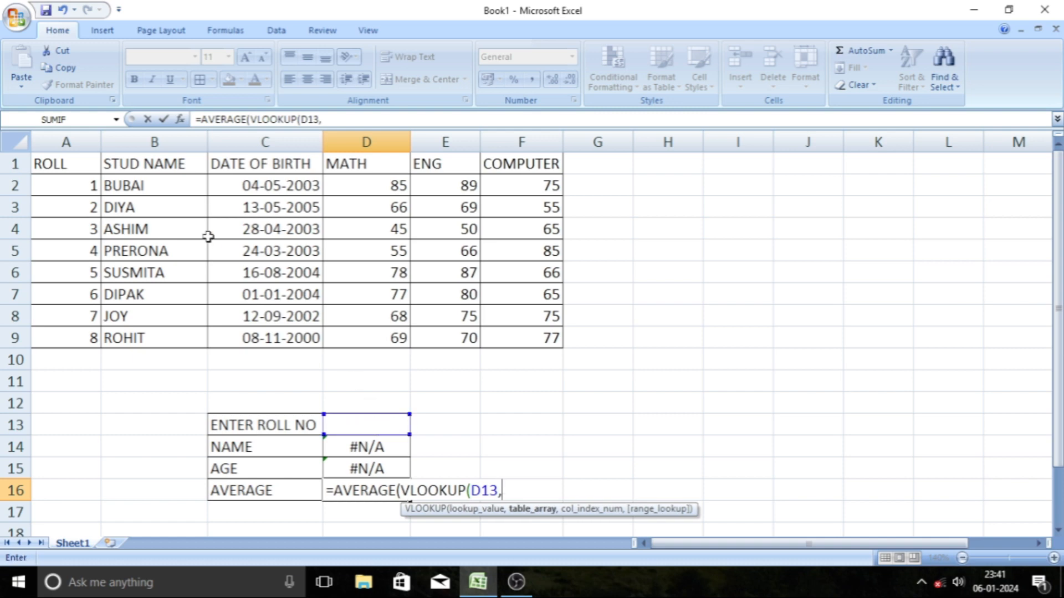
drag(70, 164, 536, 330)
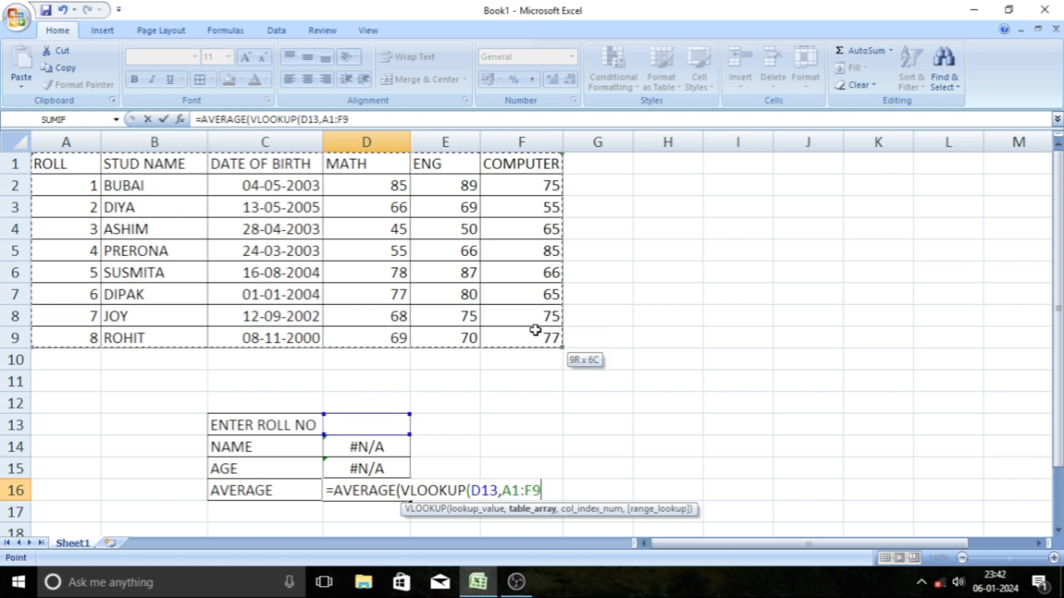
text(,)
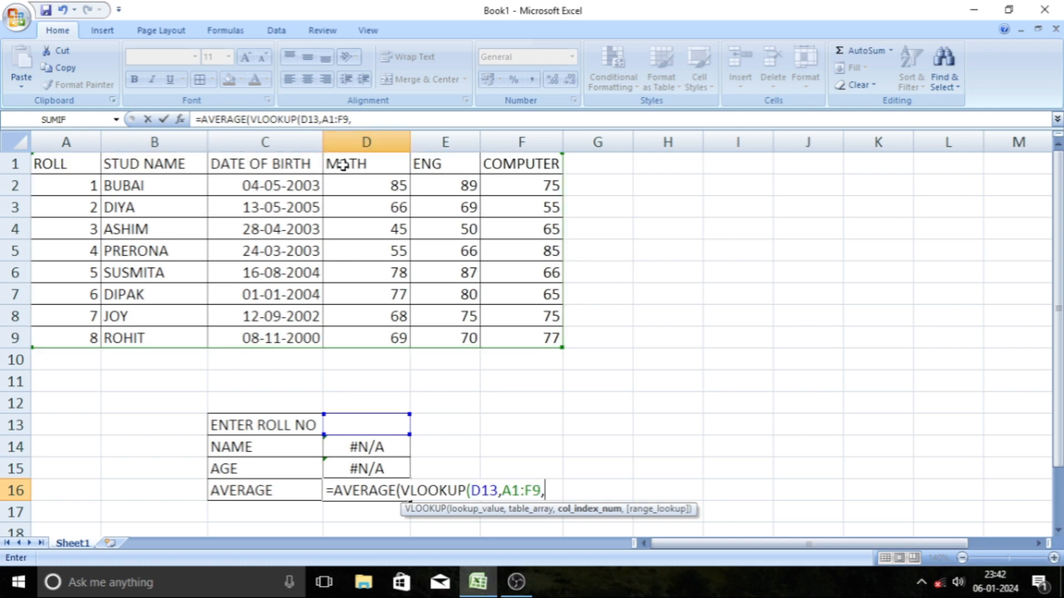
text(4,0)
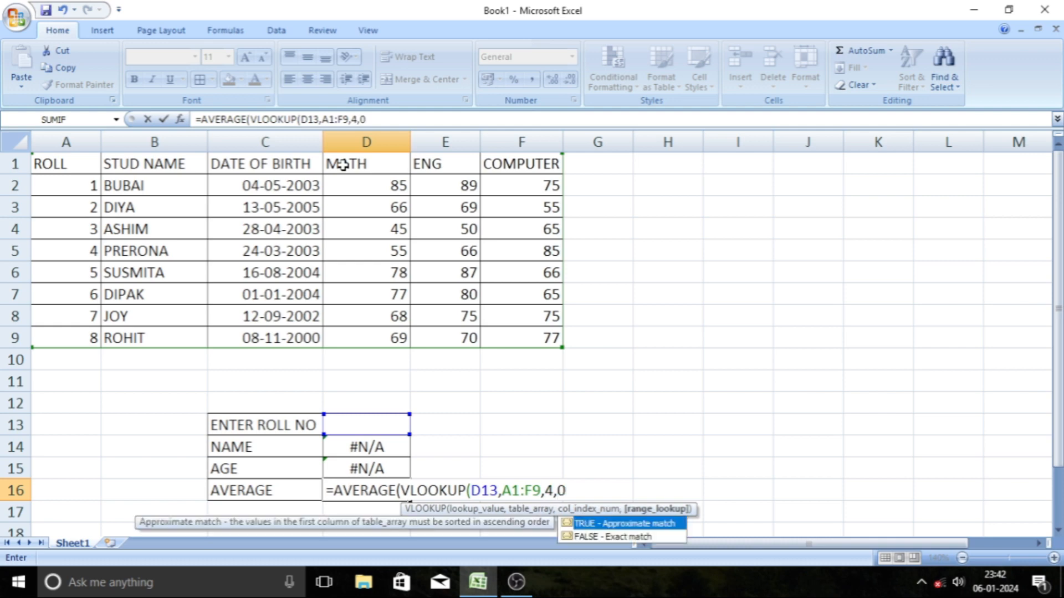
text())
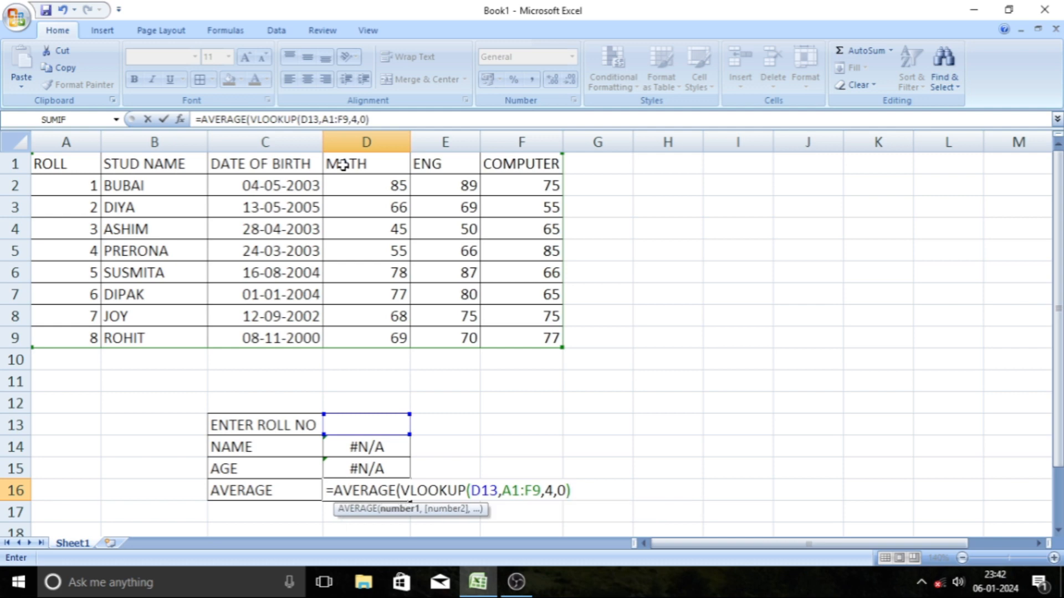
Add VLOOKUP(D13,A1:F9,5,0) as the second argument of the AVERAGE formula in D16 for the English mark
text(,)
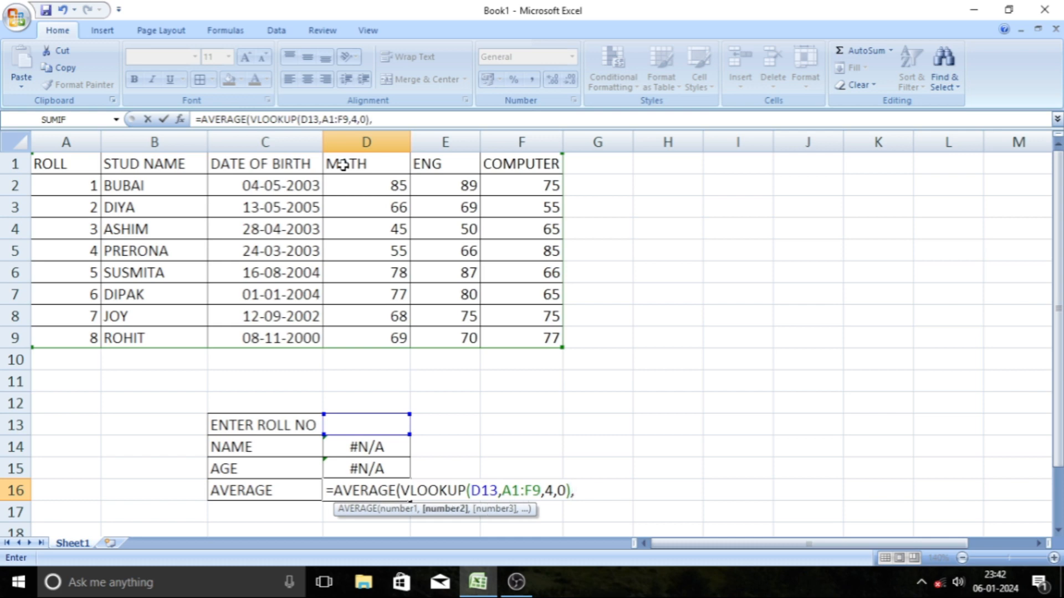
text(VLOOKU)
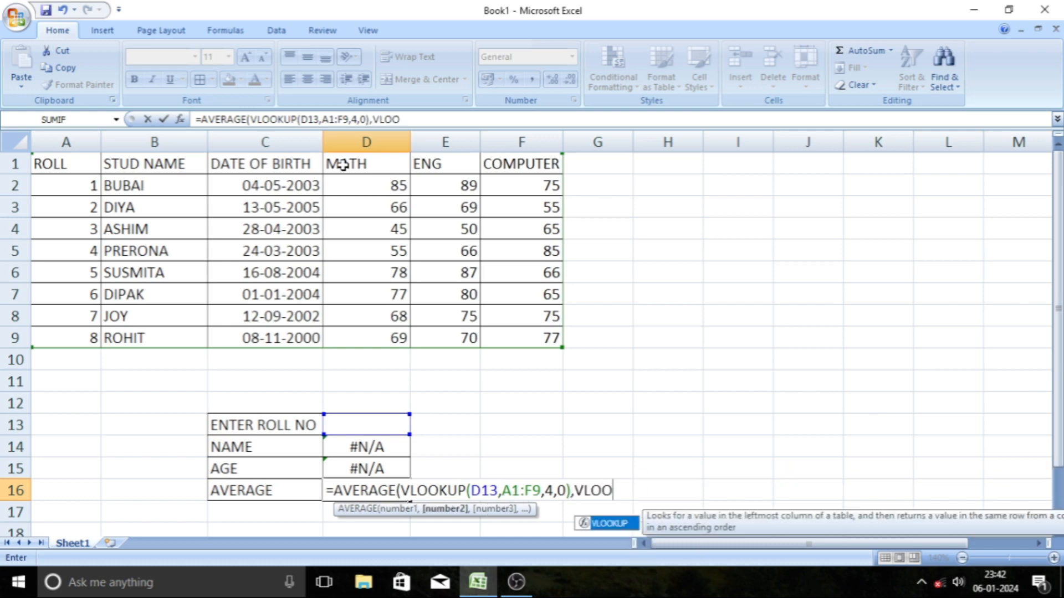
text(P()
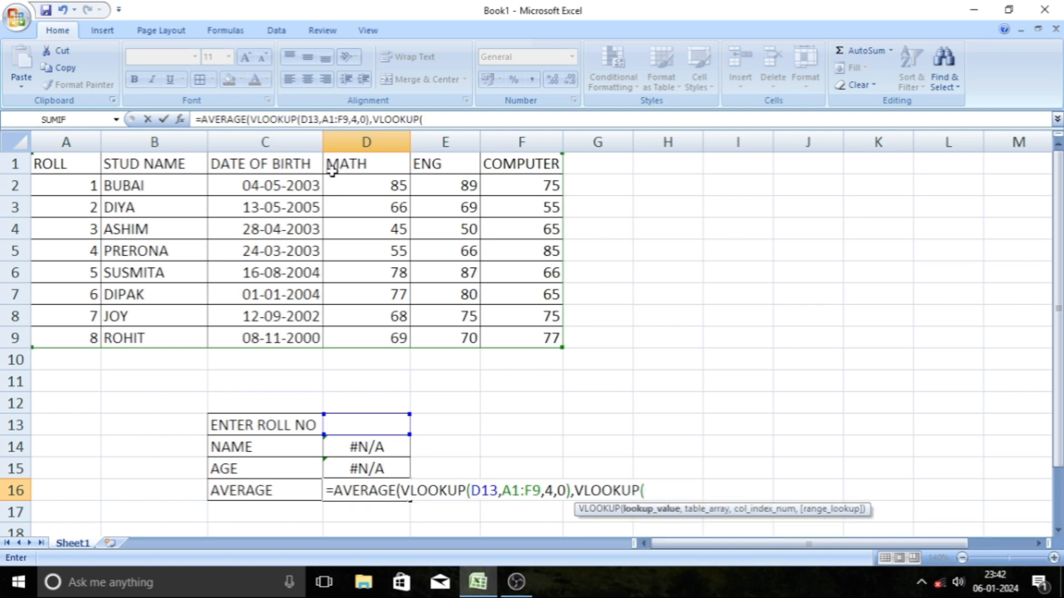
click(376, 427)
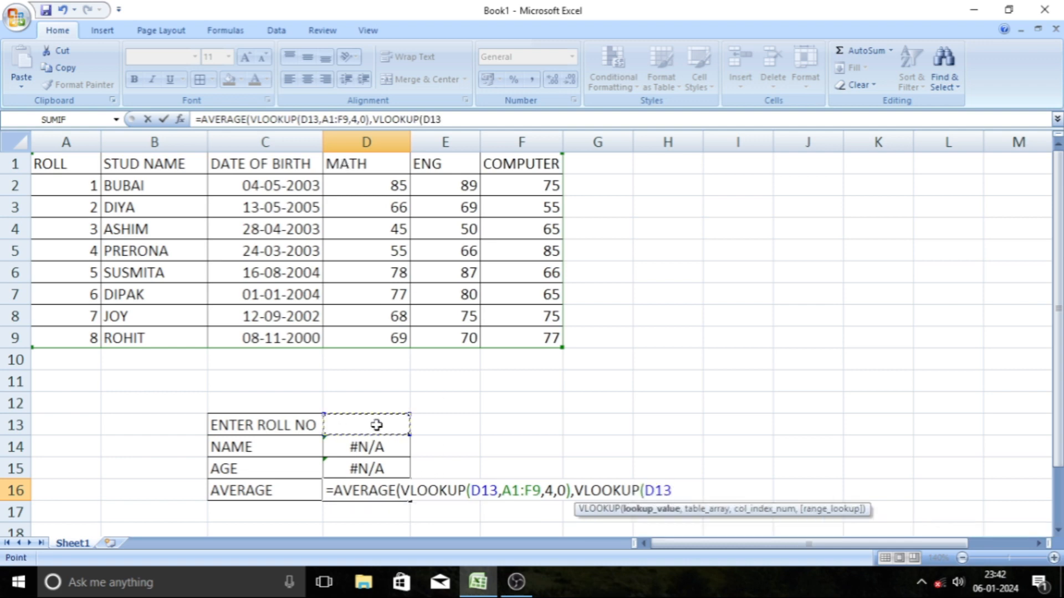
text(,)
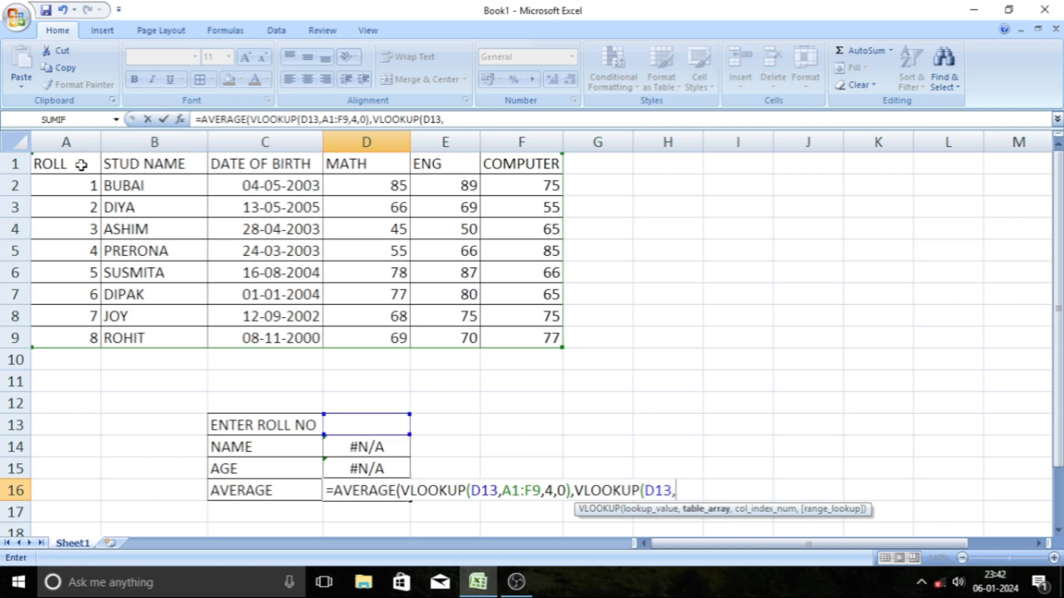
drag(78, 164, 492, 334)
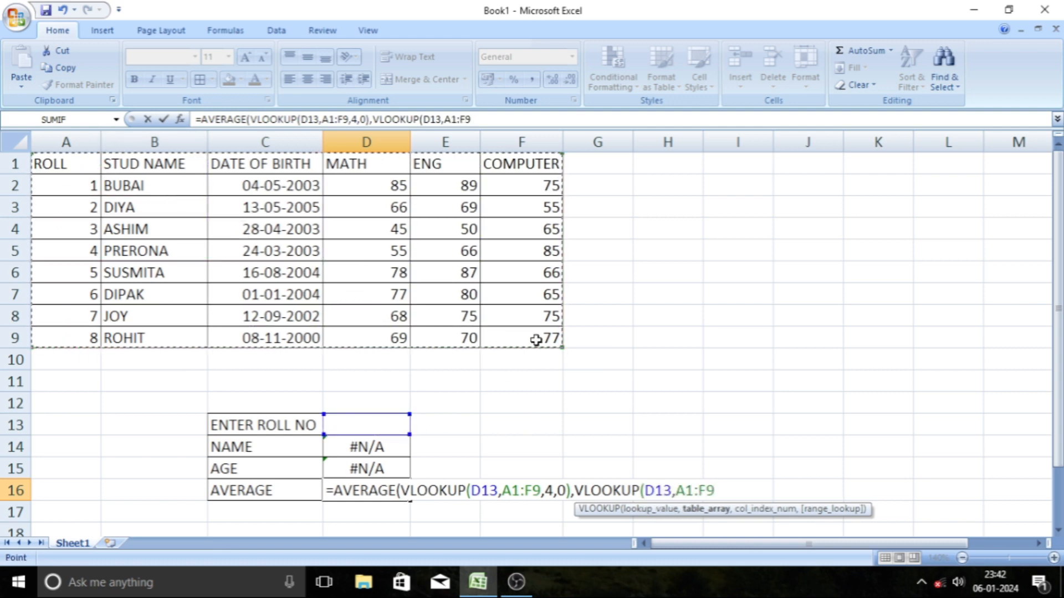
text(,)
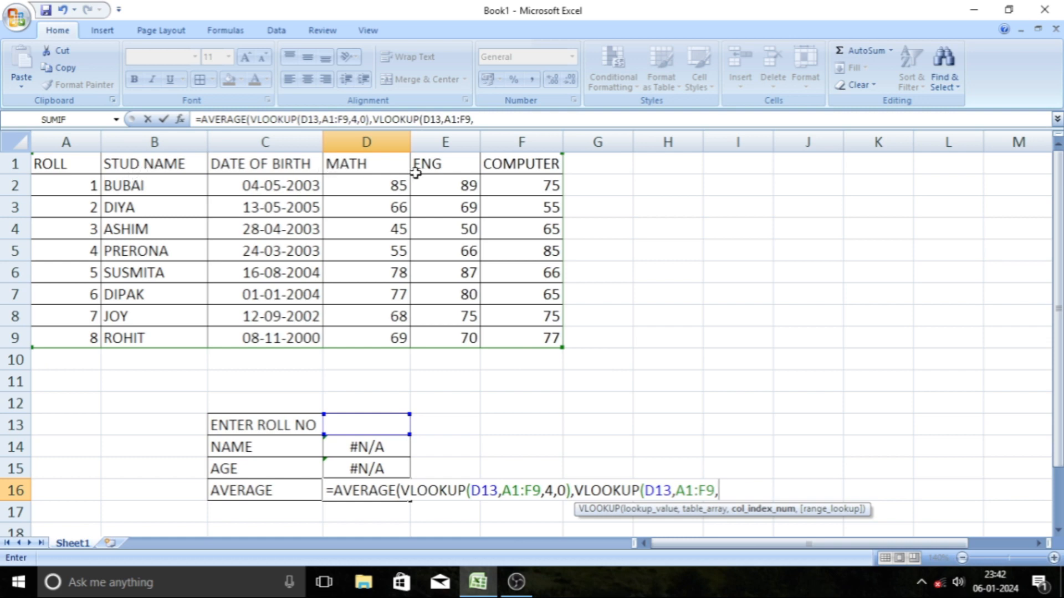
text(5)
text(,0)
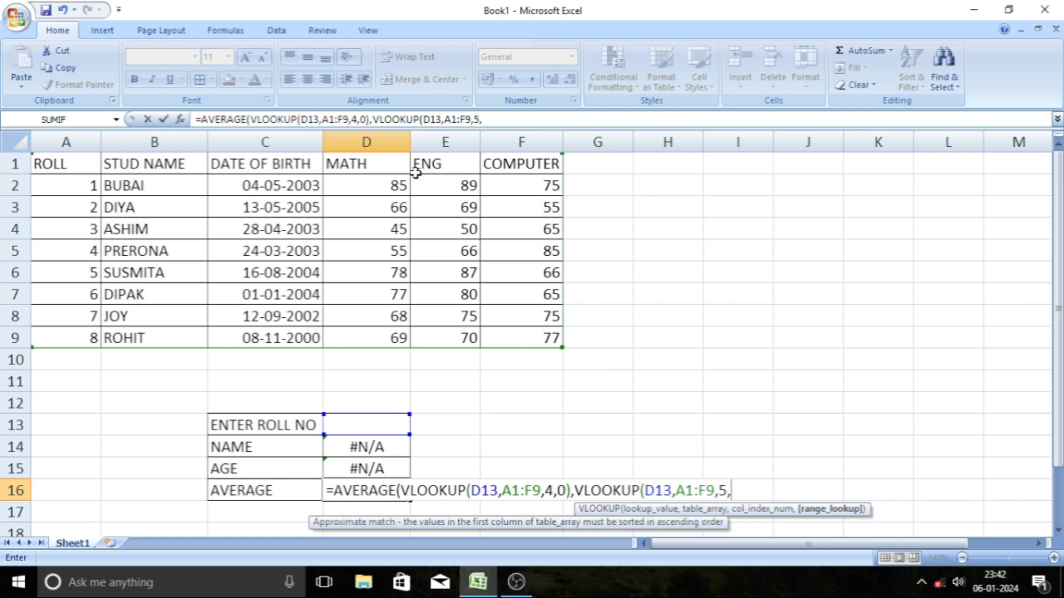
text())
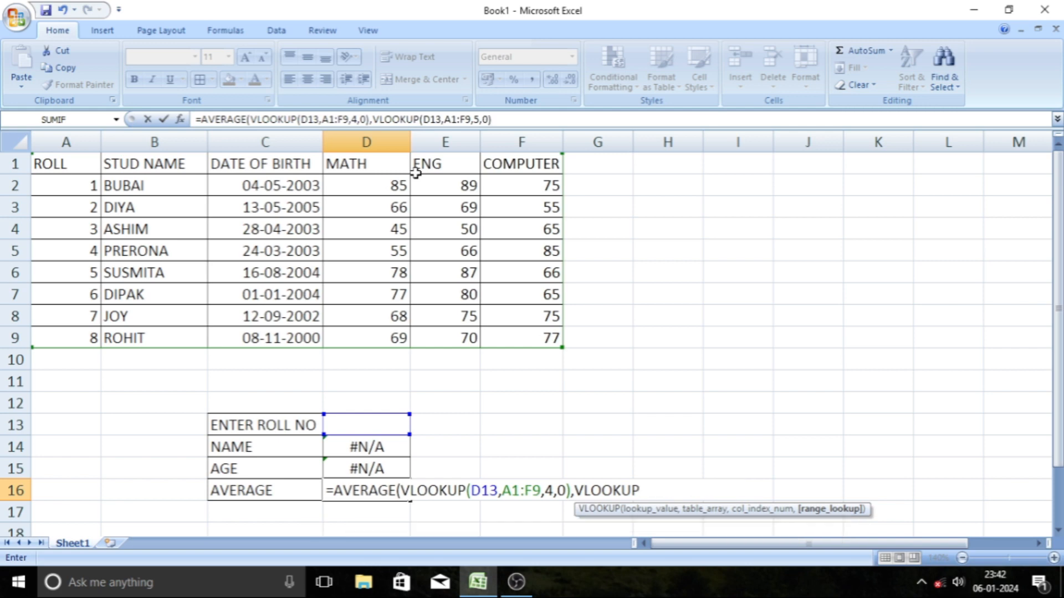
Complete the AVERAGE formula in D16 with VLOOKUP(D13,A1:F9,6,0) as the third argument for the Computer mark
text(,)
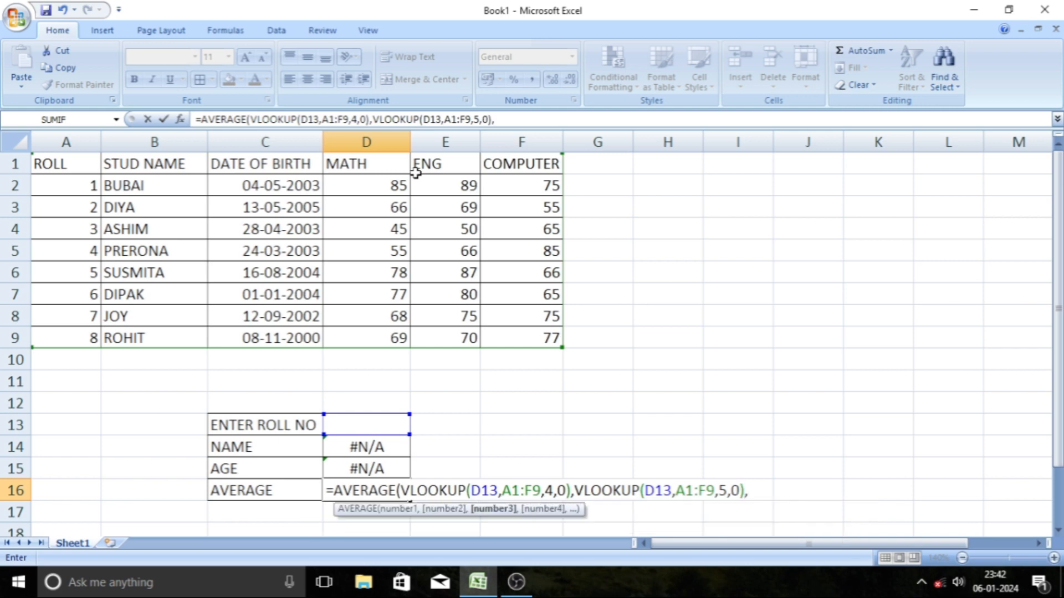
text(V)
text(LOOKUP)
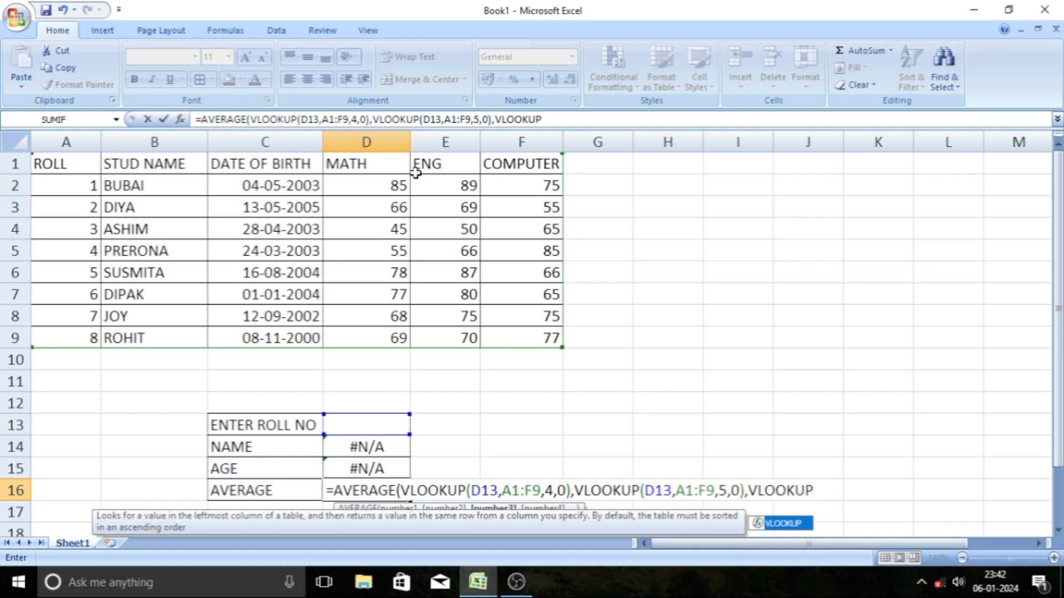
text(()
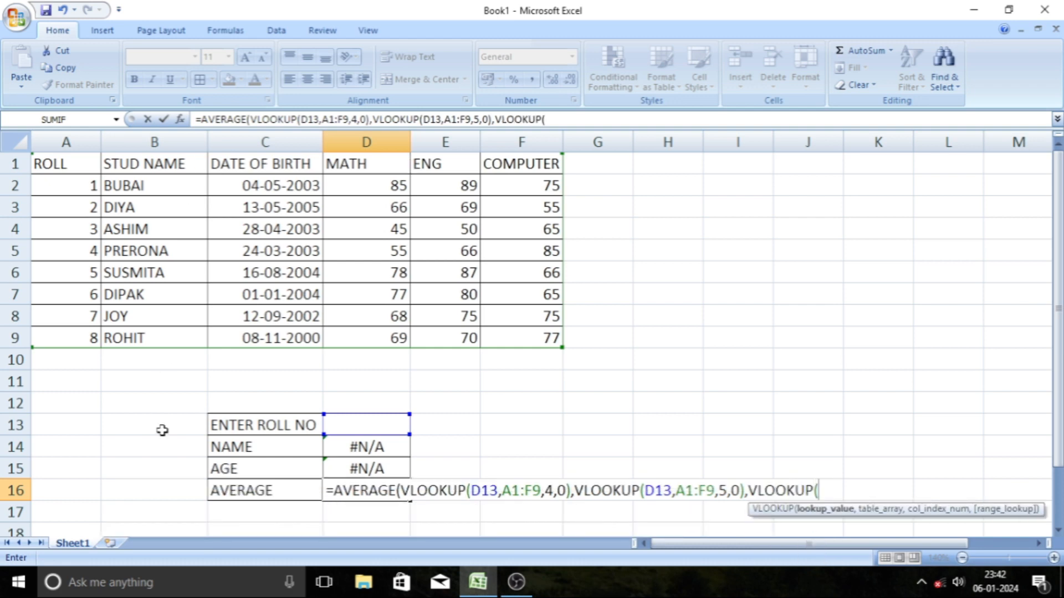
click(373, 426)
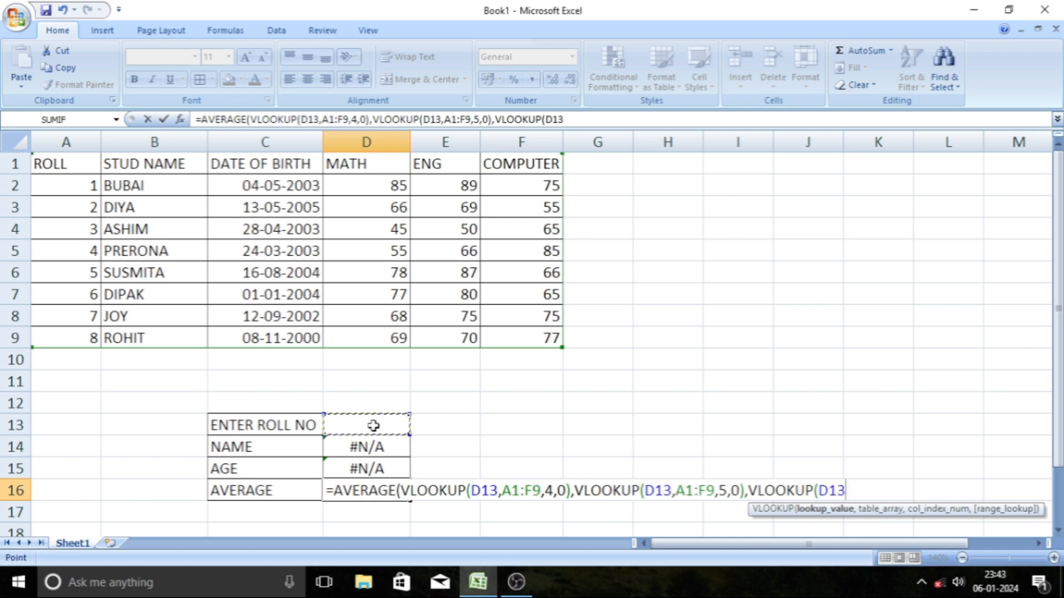
text(,)
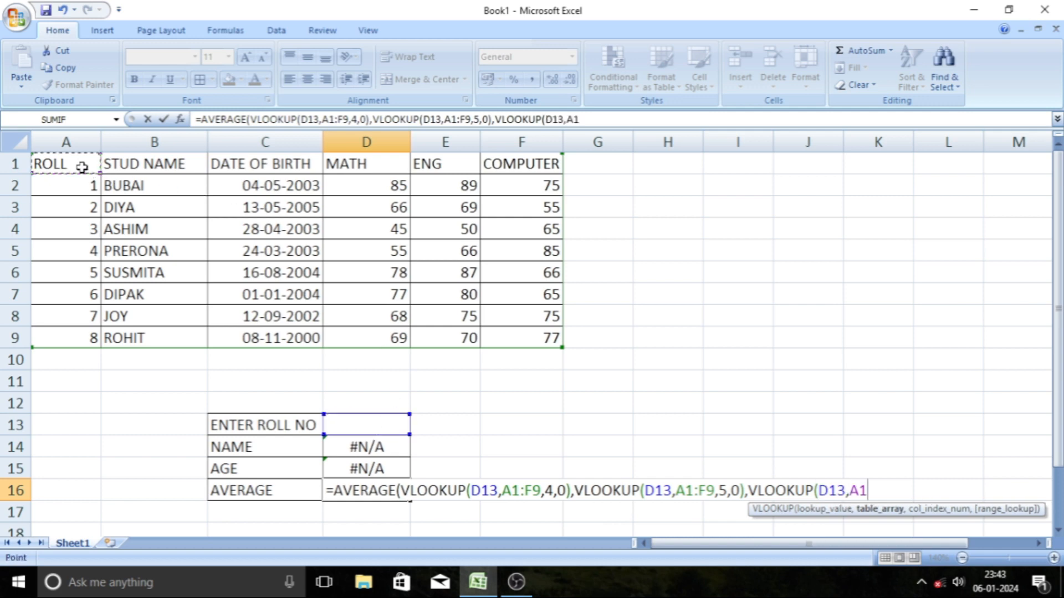
drag(78, 166, 541, 336)
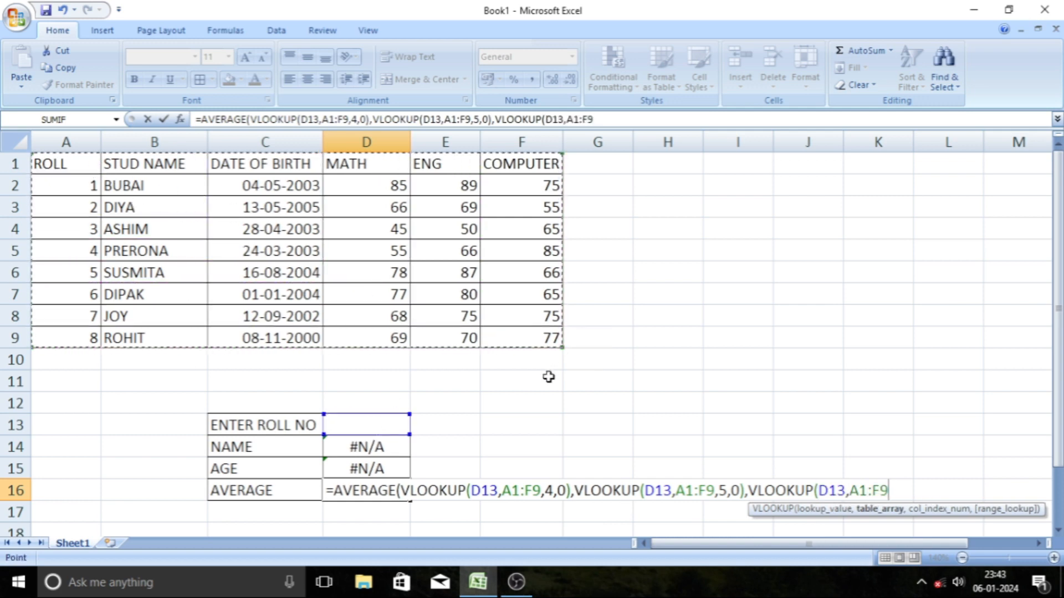
text(,)
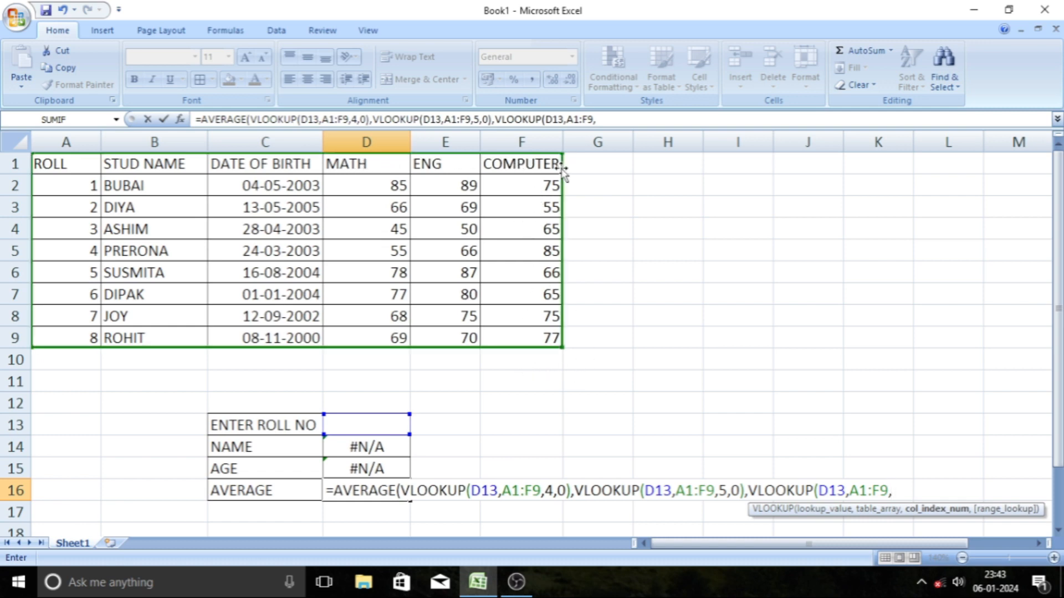
text(6)
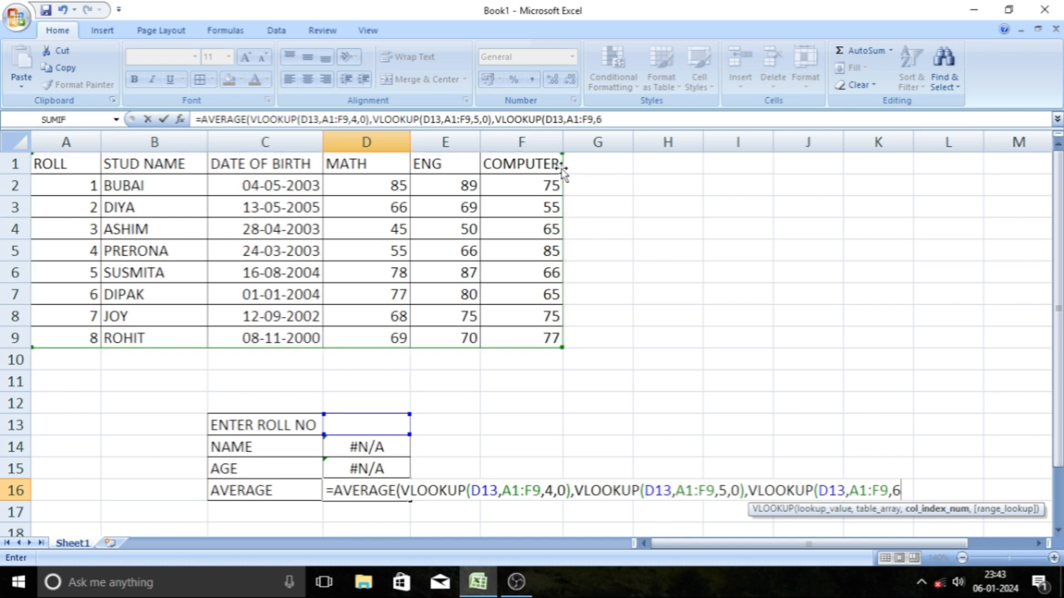
text(,0)
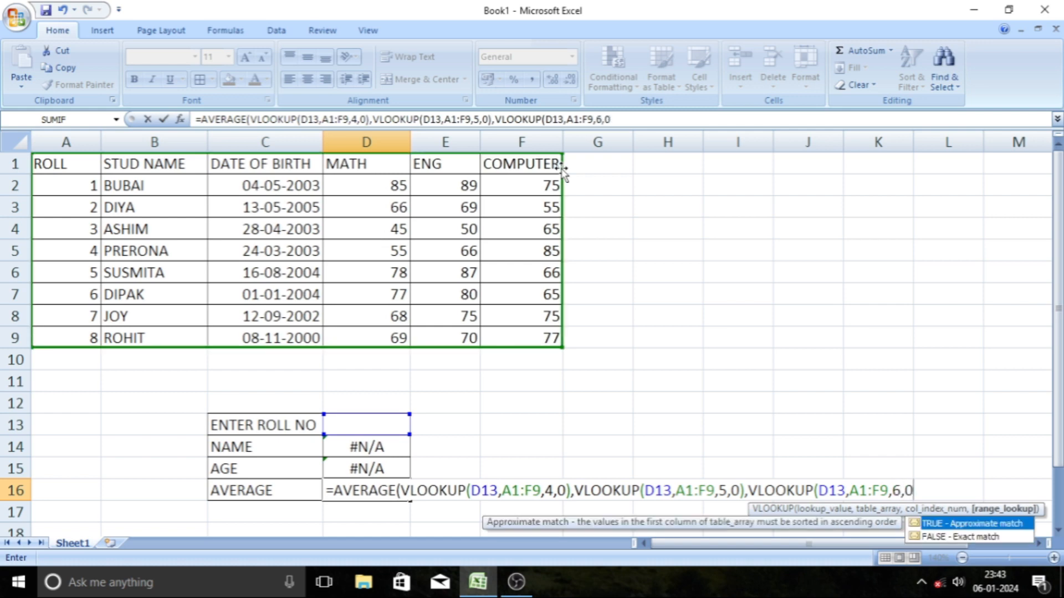
text())
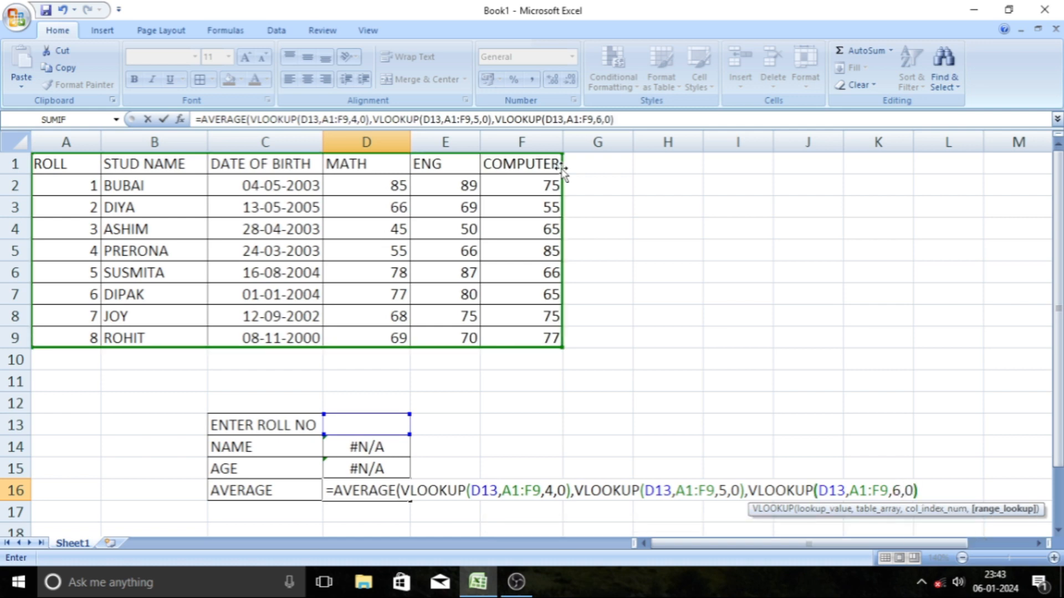
text())
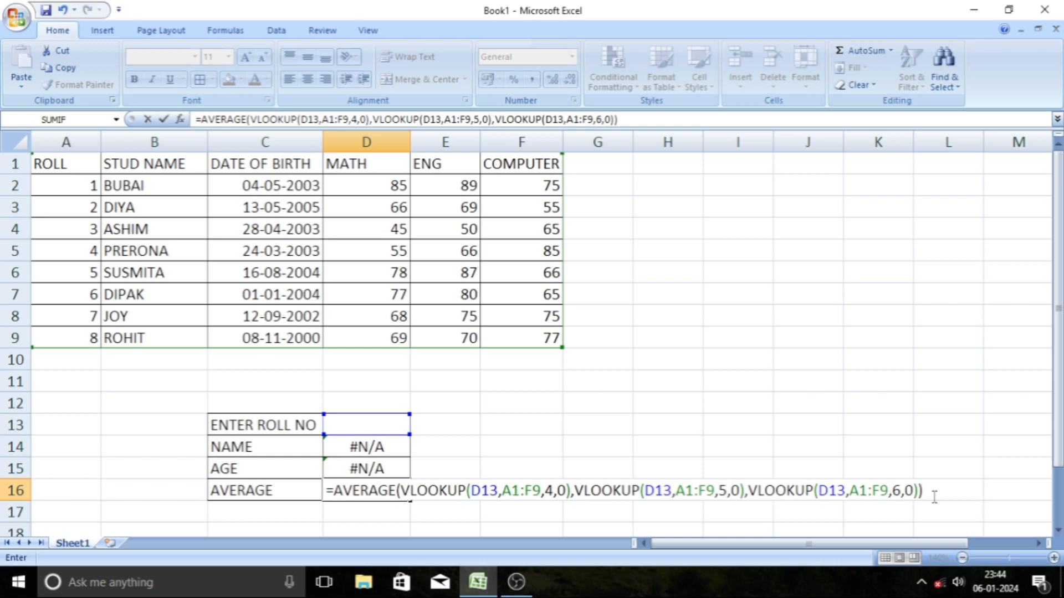
key(Return)
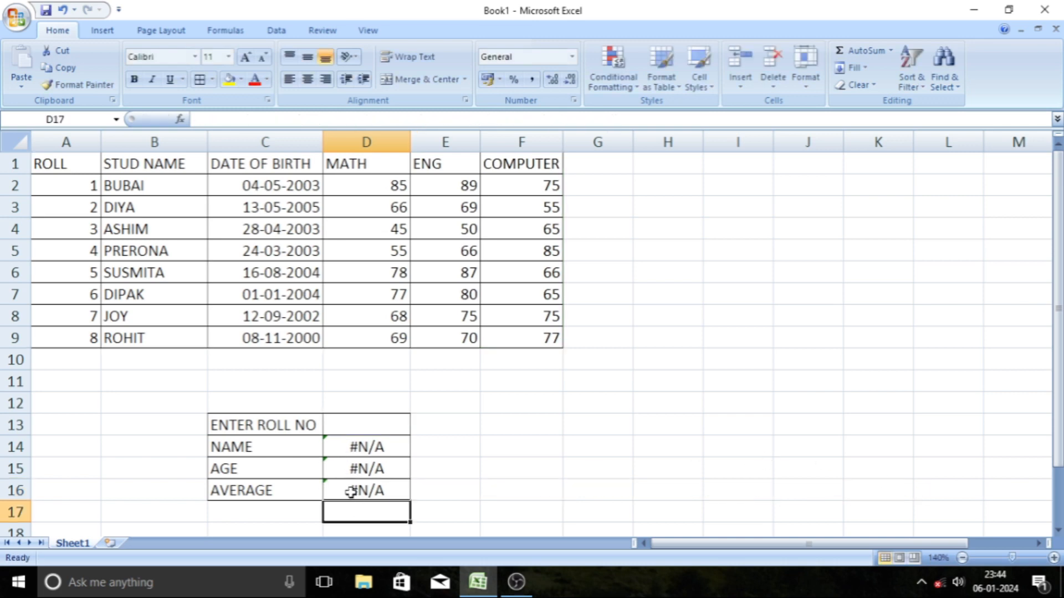
Enter roll number 1 in cell D13 to test the Name, Age and Average lookups
click(362, 421)
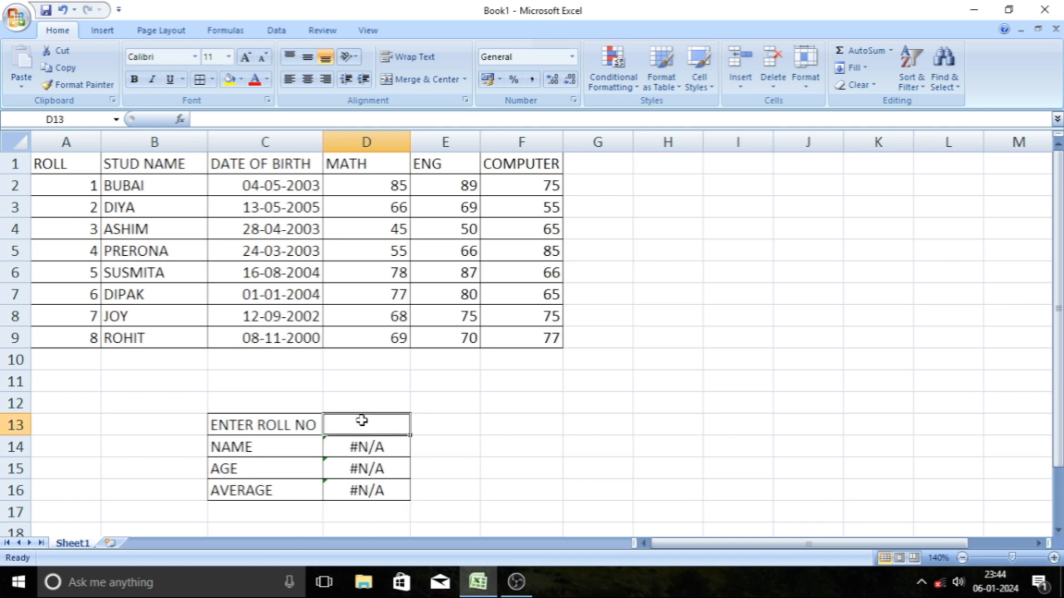
text(1)
key(Return)
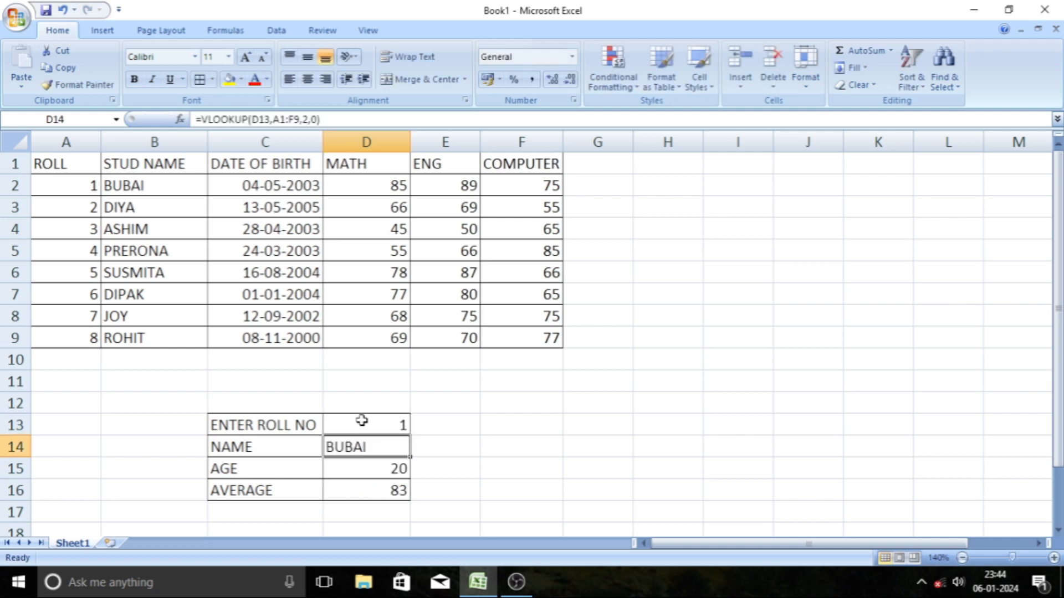
Check the Name, Age and Average results in D14:D16 against the date of birth and marks in row 2
click(488, 448)
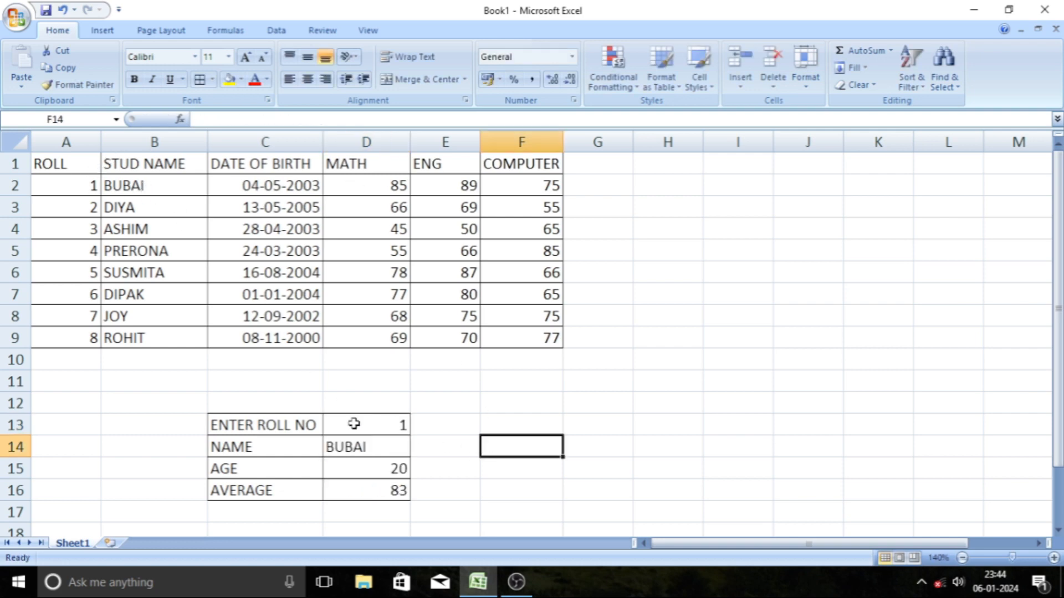
click(361, 443)
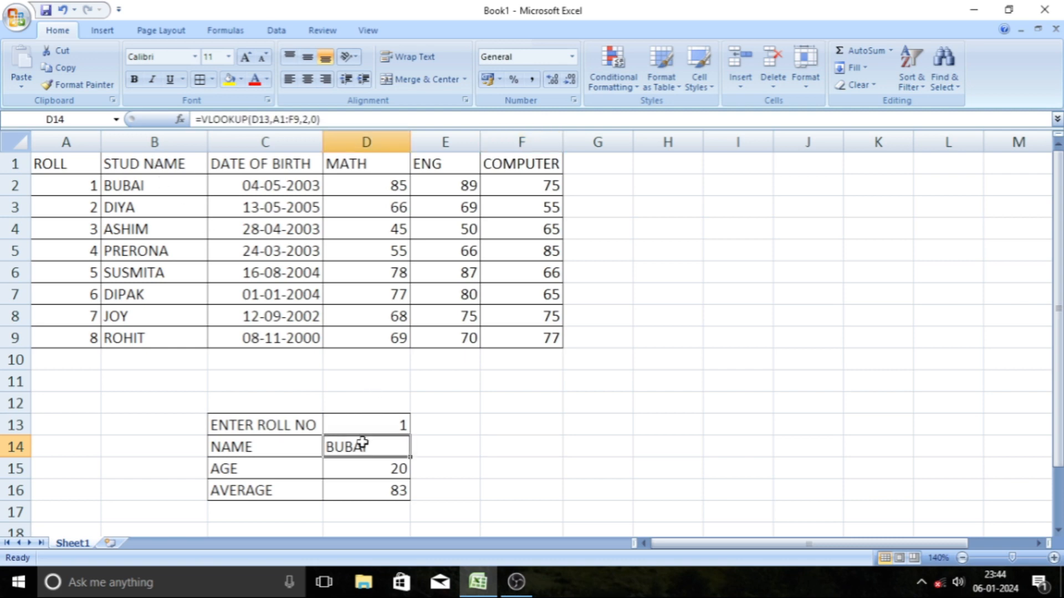
click(273, 182)
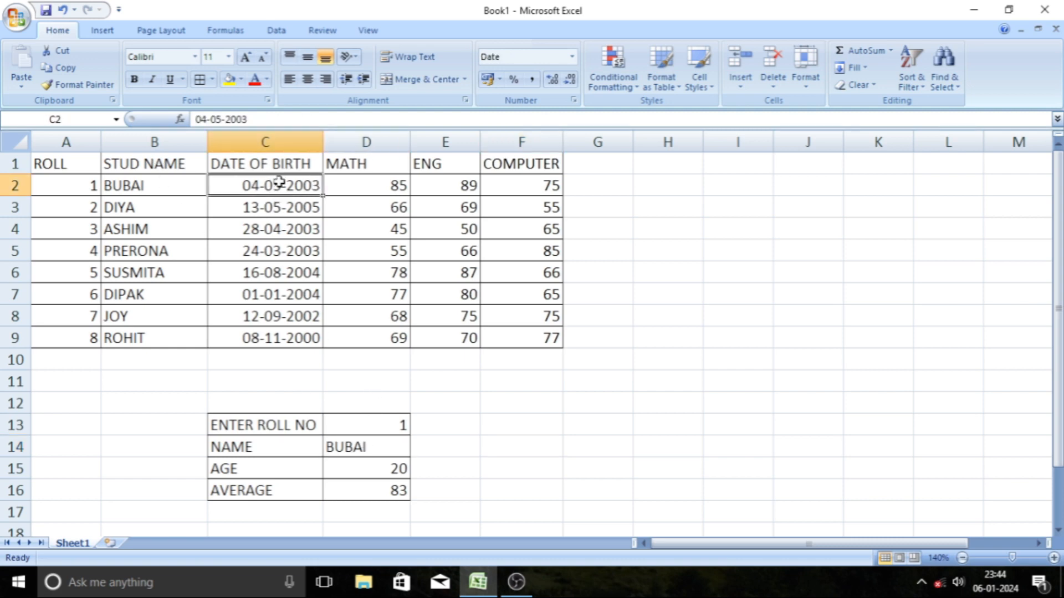
click(378, 471)
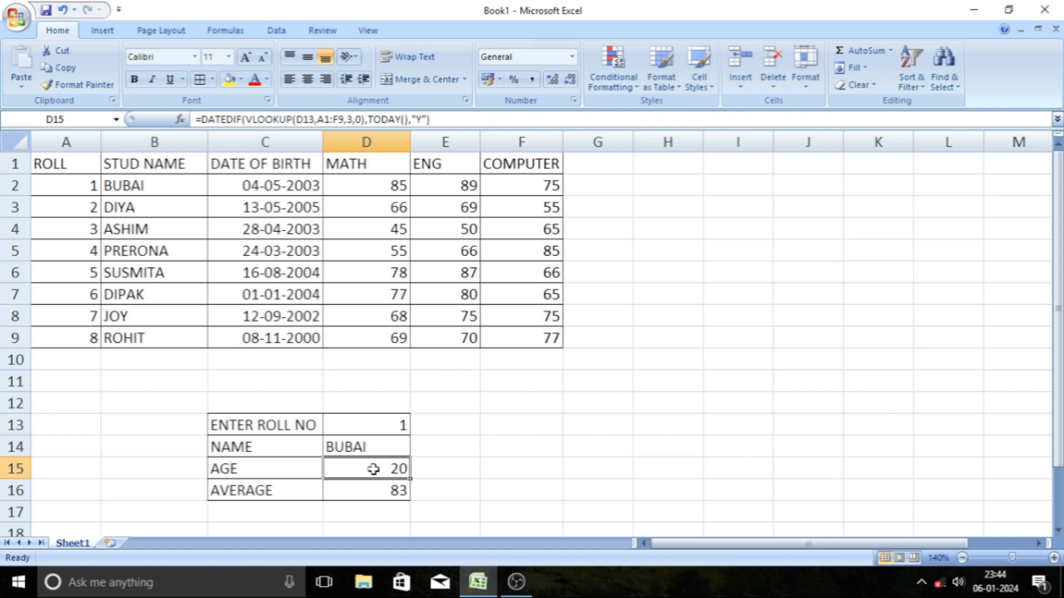
drag(382, 185, 533, 183)
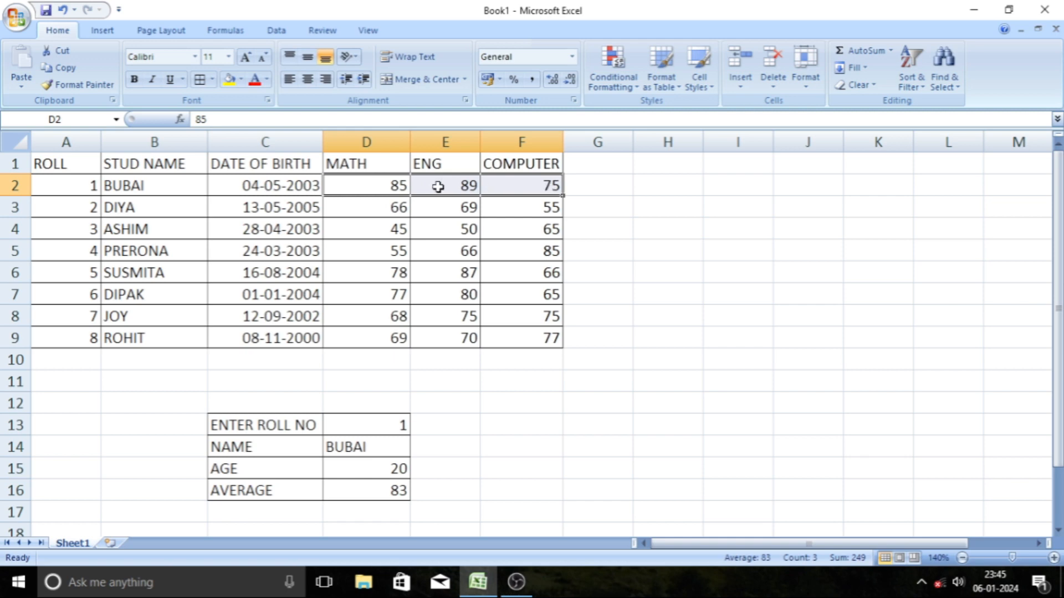
click(394, 488)
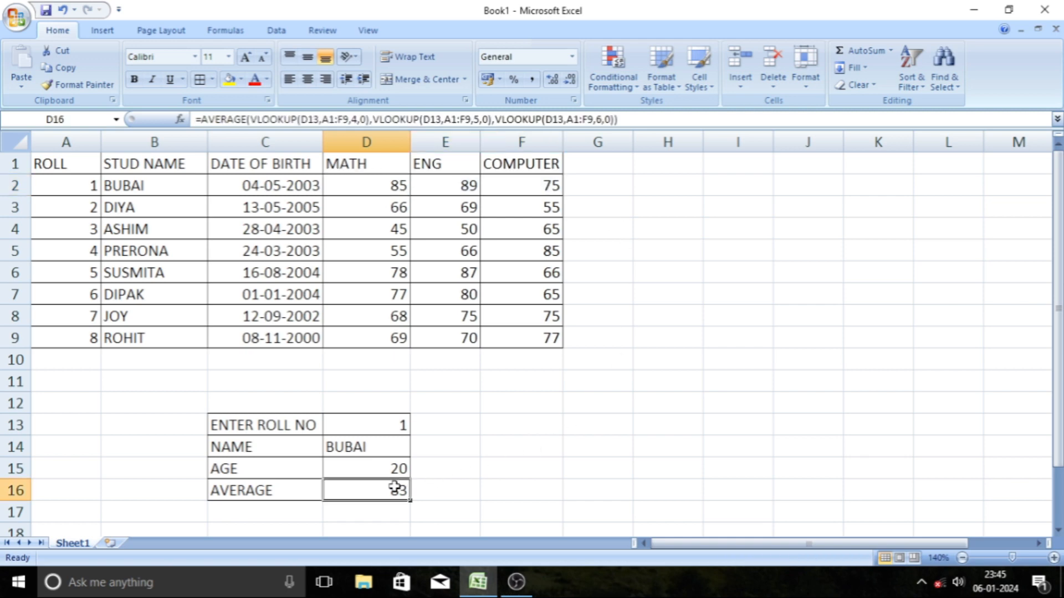
Enter roll number 6 in cell D13 to test the lookups with another student
click(399, 426)
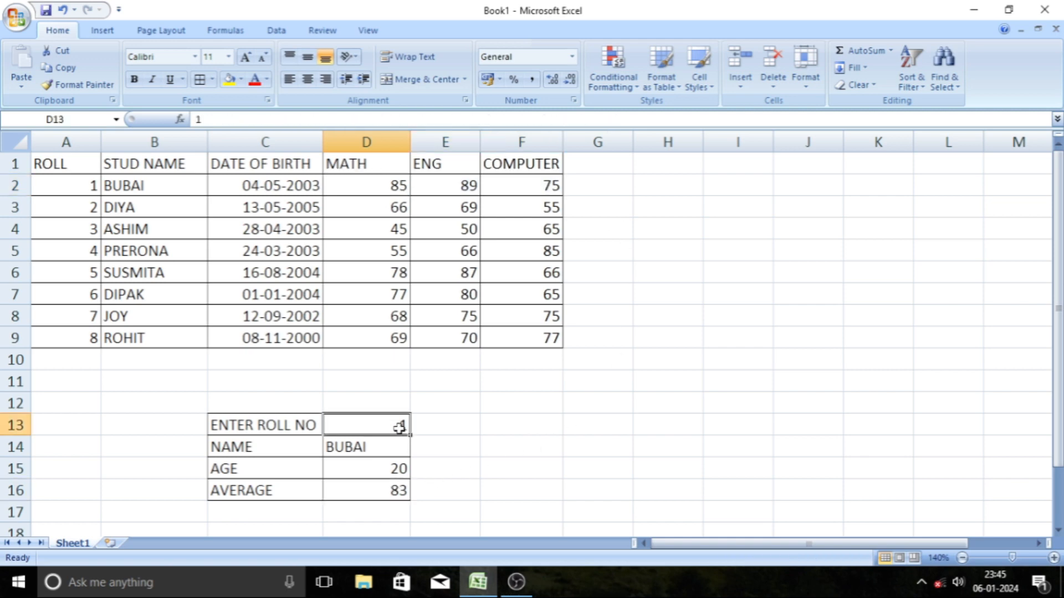
text(6)
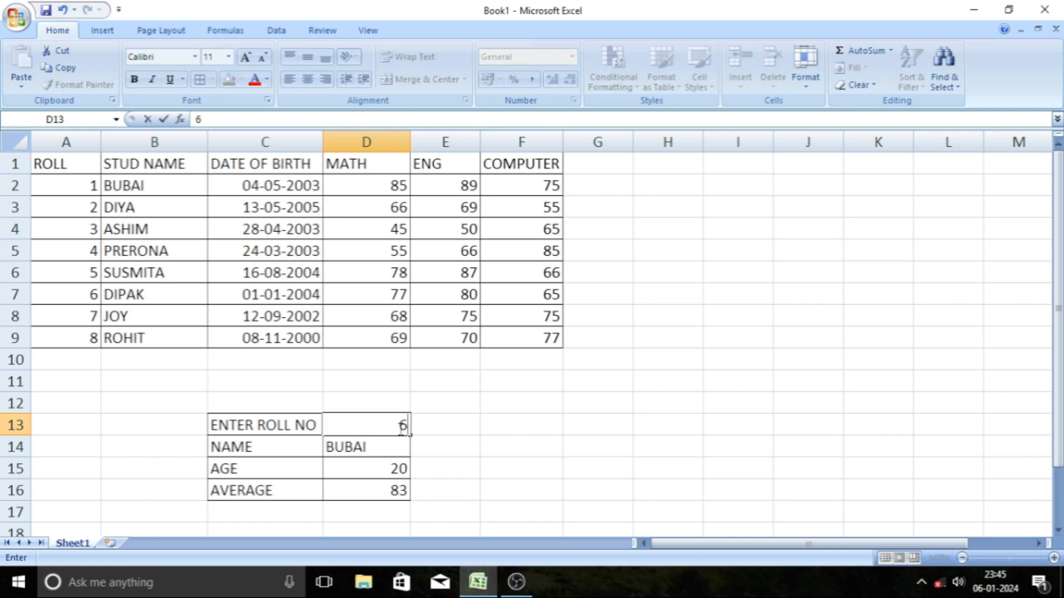
key(Return)
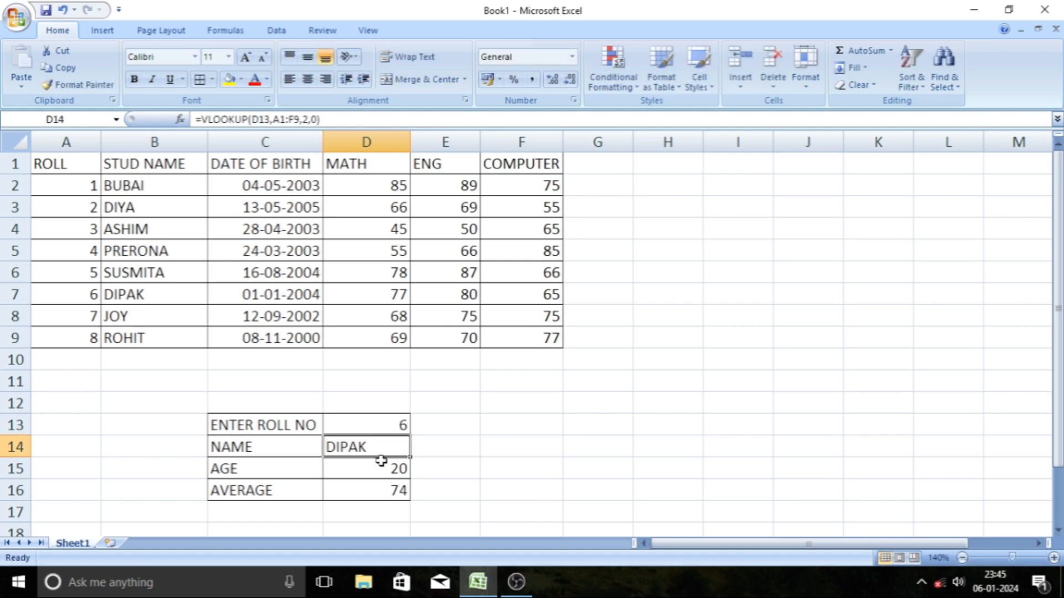